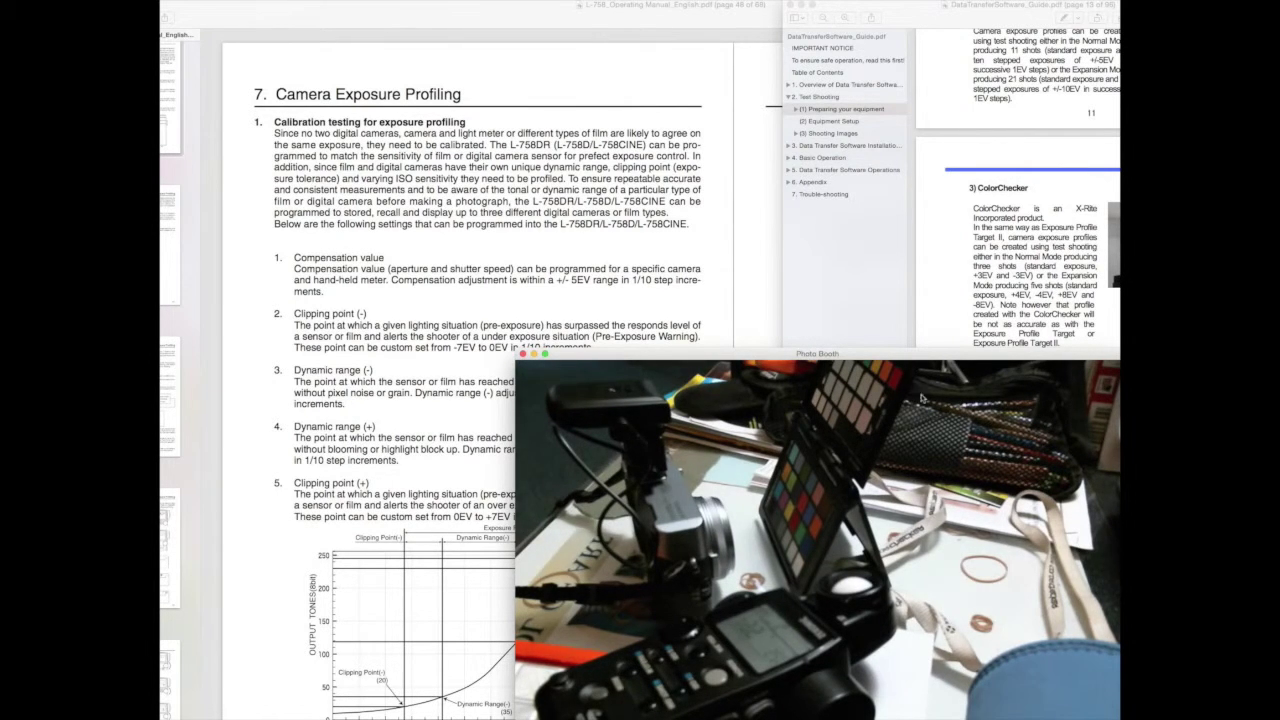
Slide the guide window left so its ColorChecker section sits above the Photo Booth feed.
left_click(937, 314)
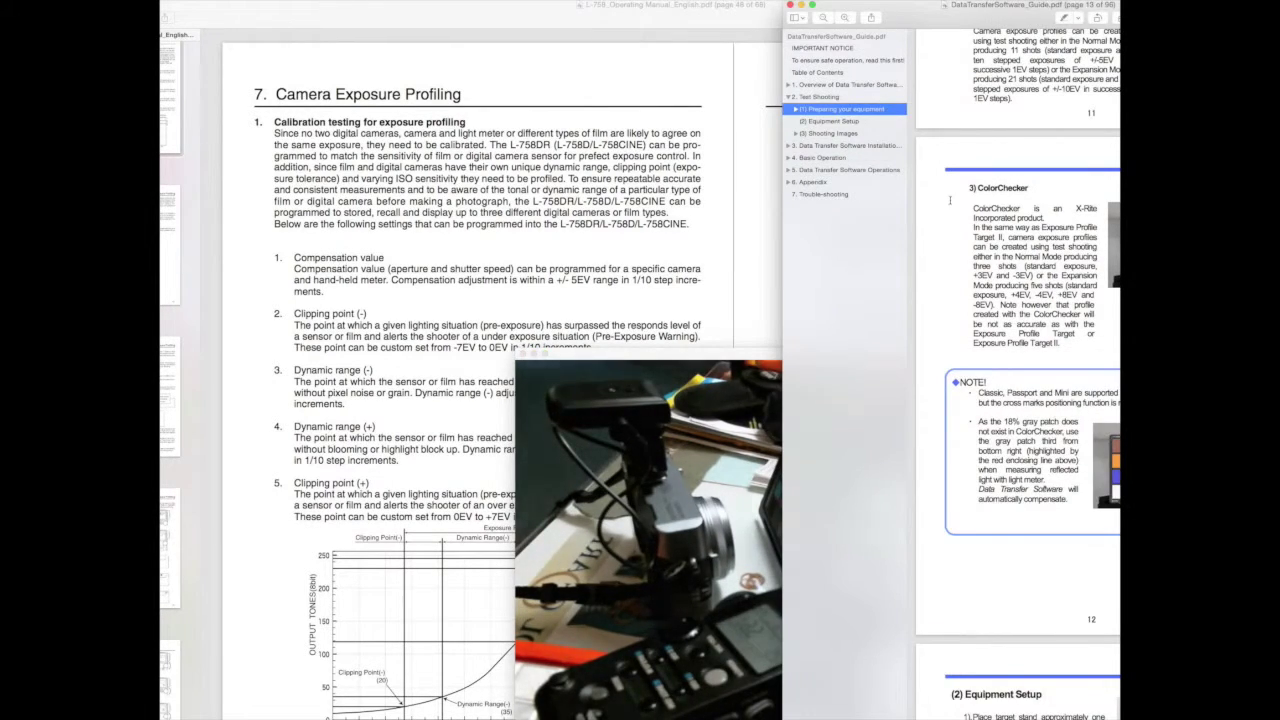
left_click_drag(942, 6, 827, 4)
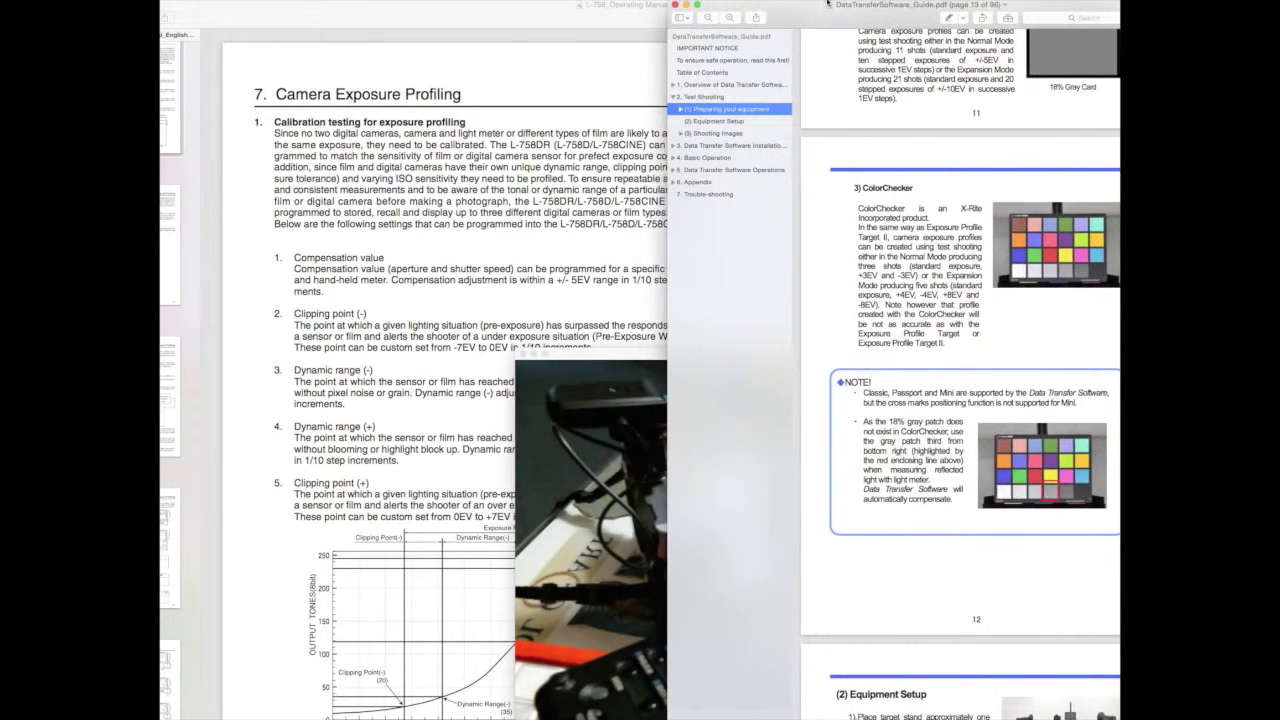
left_click(592, 364)
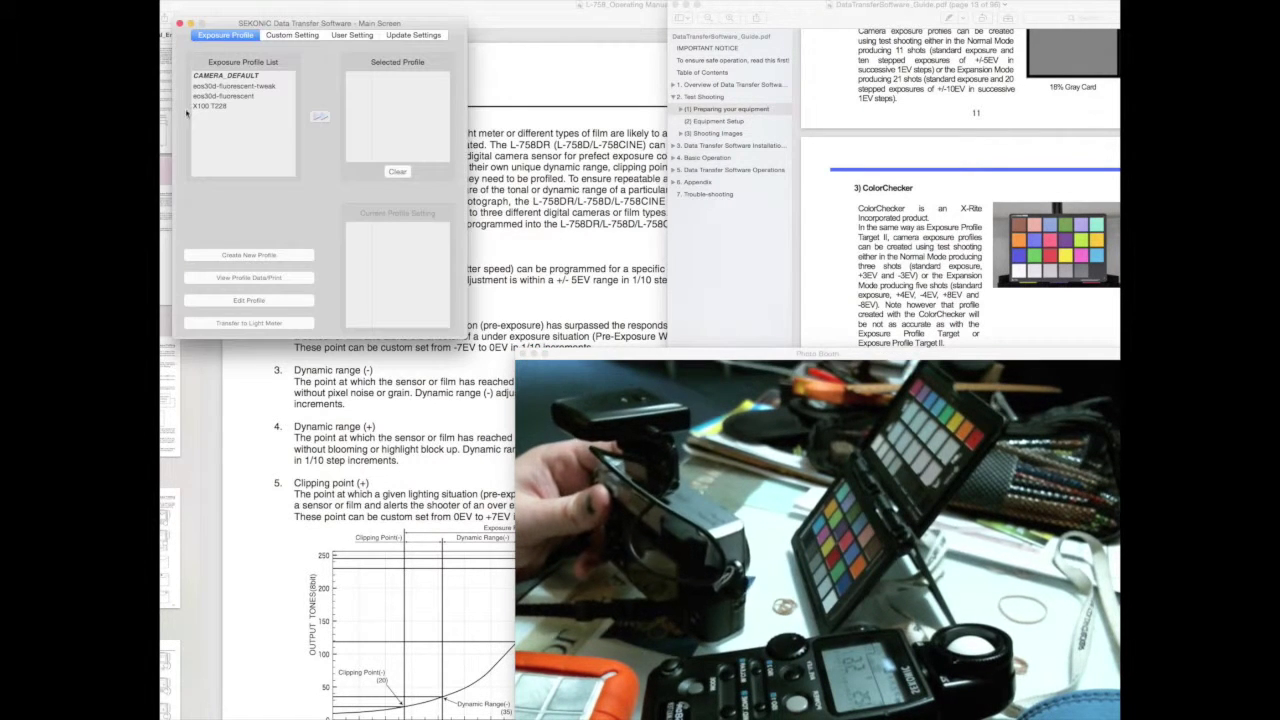
Start a new Quick Mode exposure profile using the ColorChecker Passport target.
left_click(236, 256)
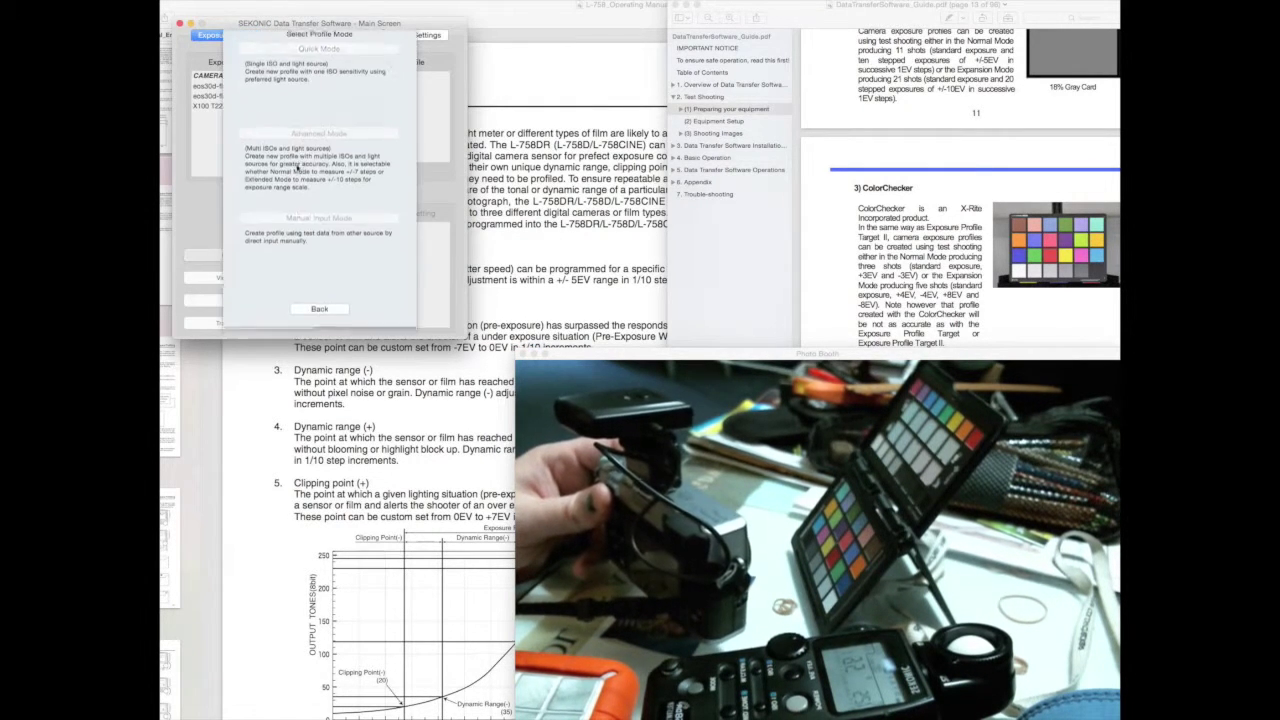
left_click(307, 55)
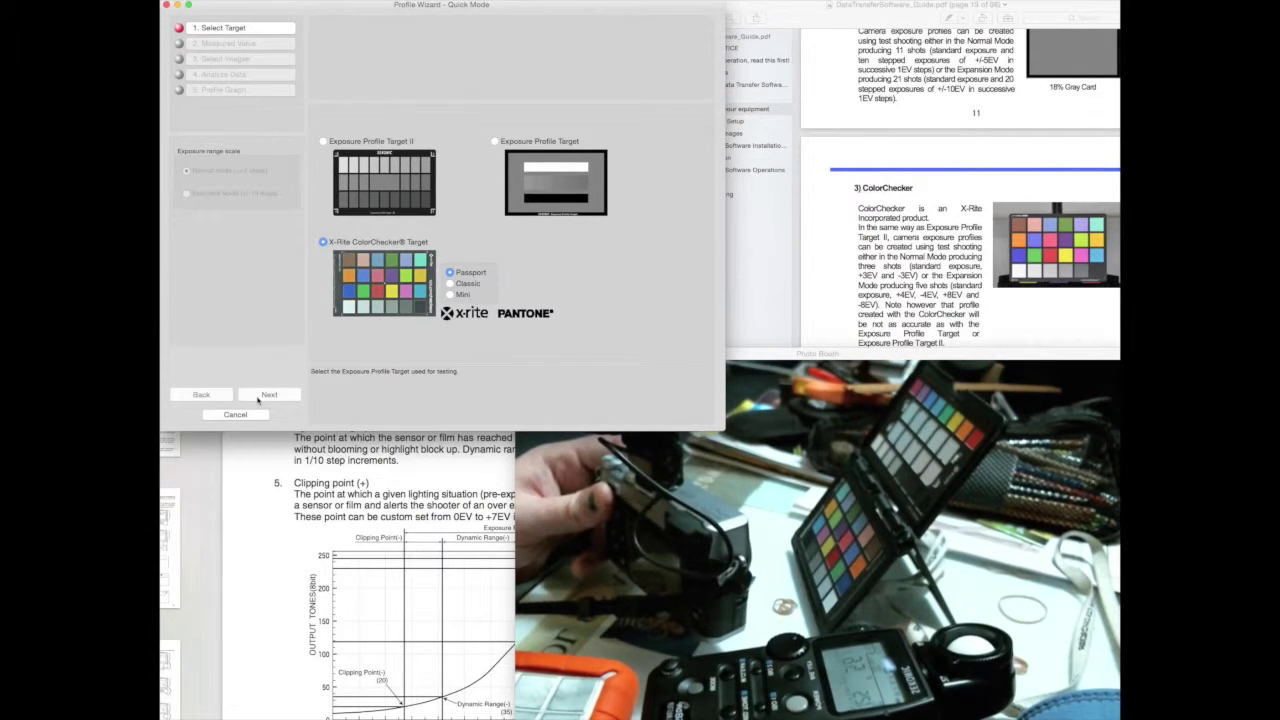
left_click(260, 398)
Enter ISO 200 and incident 1/10 adjustment 1, leaving aperture at 5.6.
left_click(452, 128)
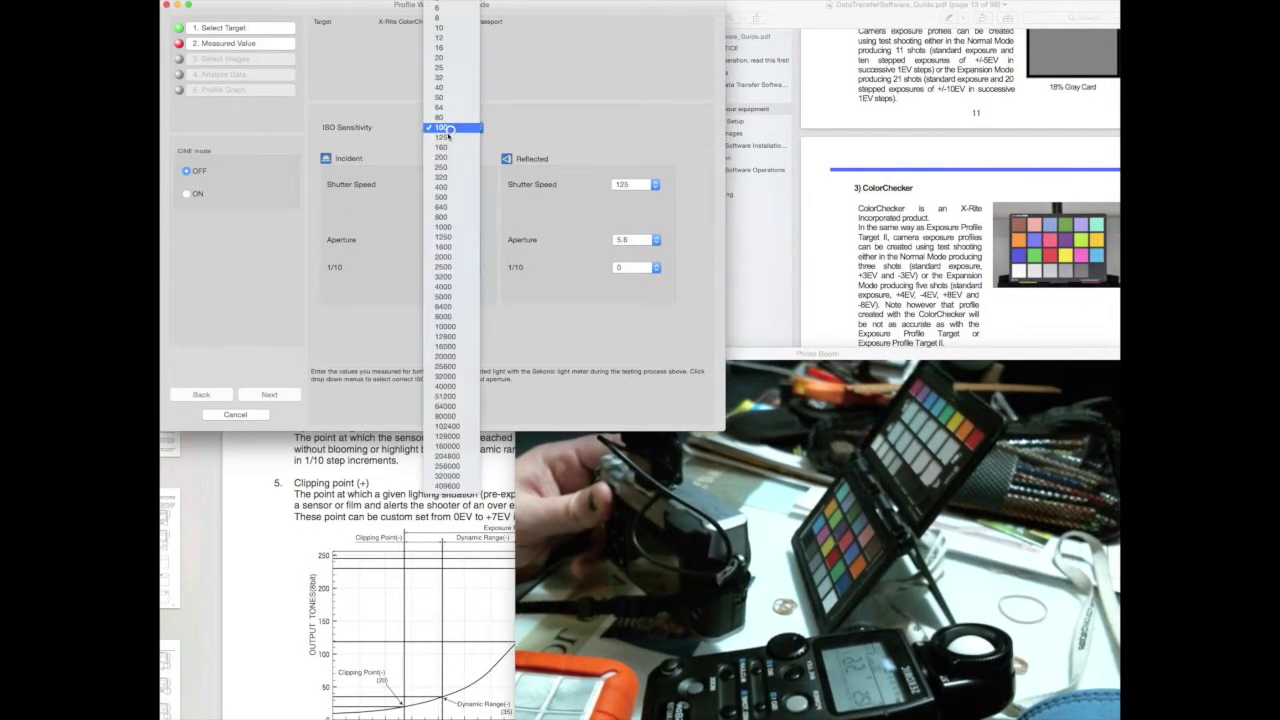
left_click(447, 160)
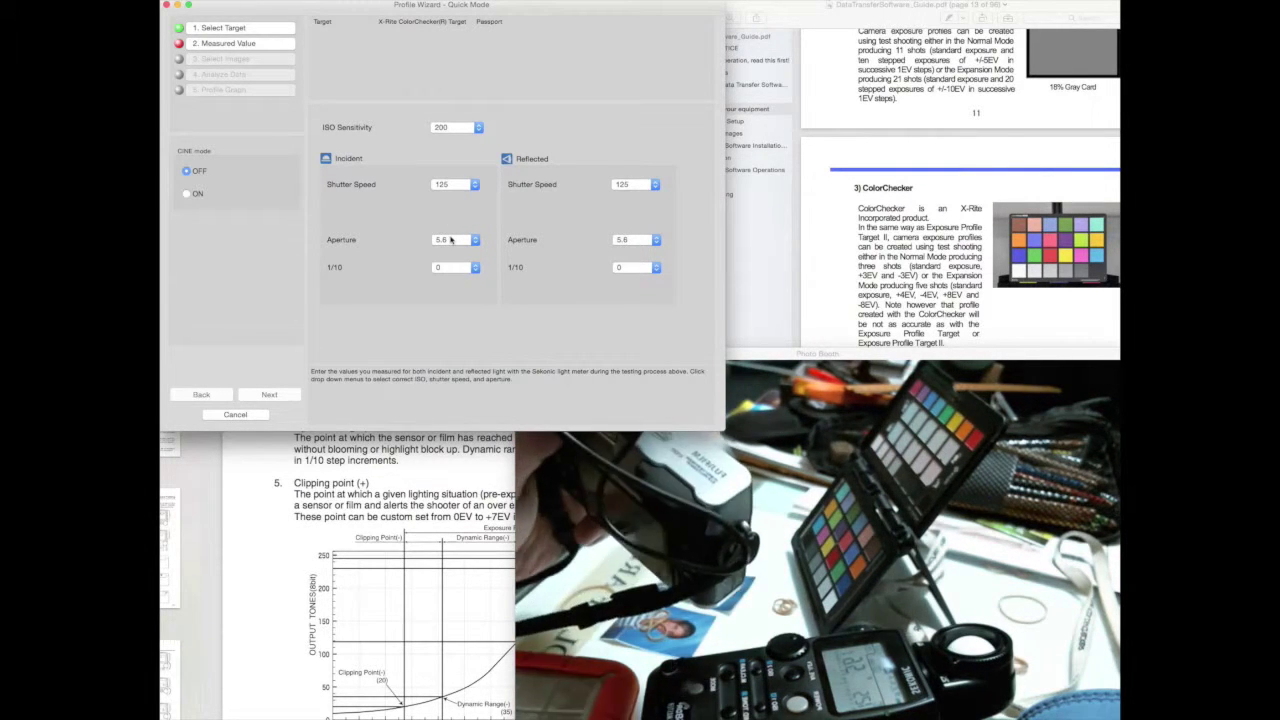
left_click(452, 267)
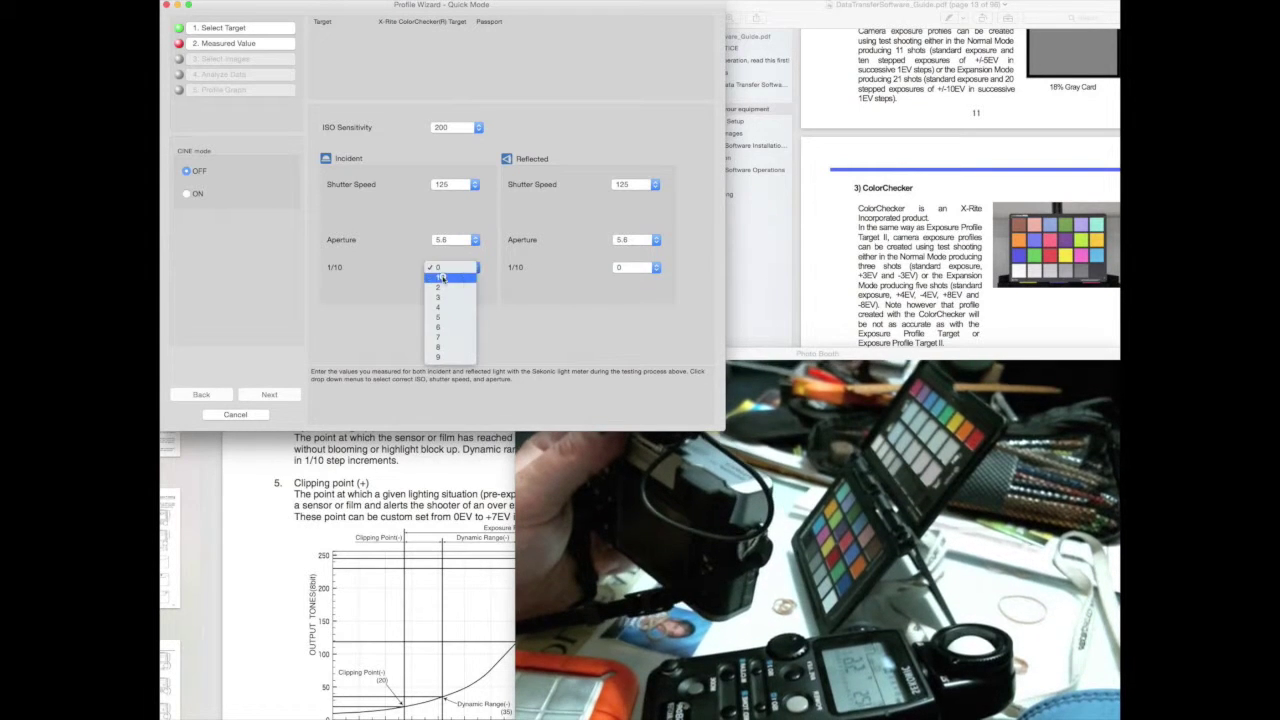
left_click(442, 277)
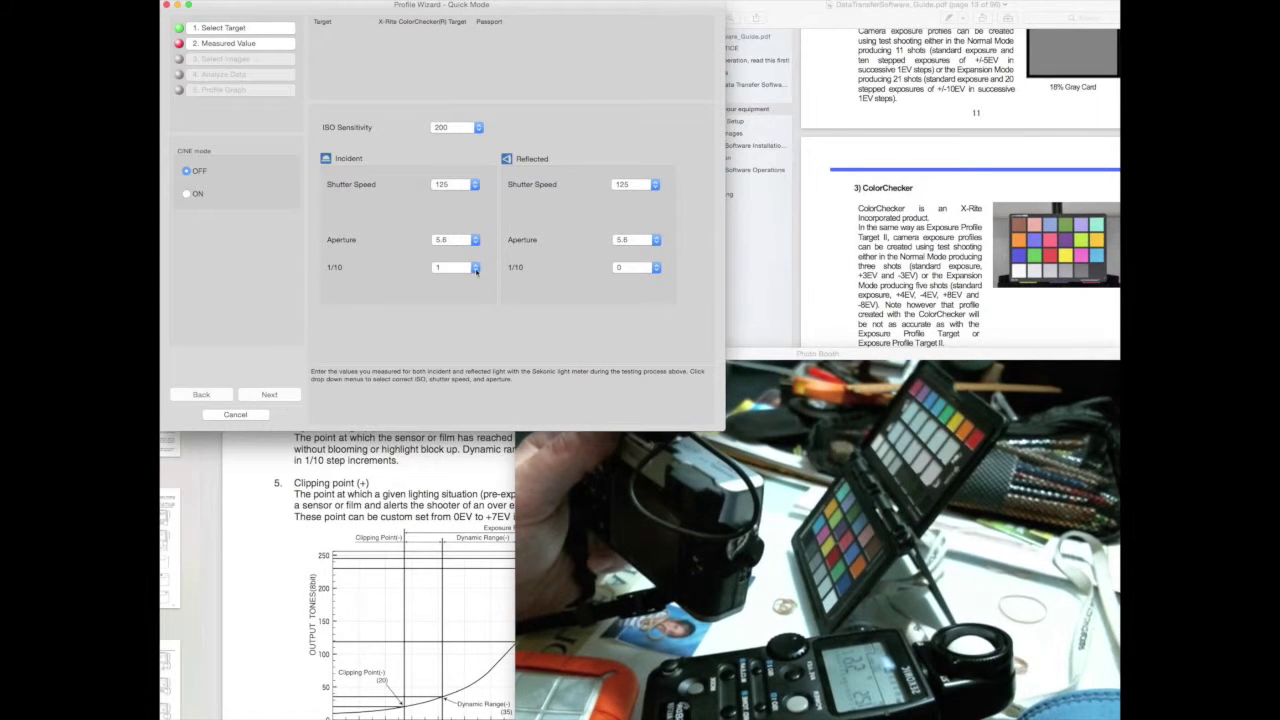
left_click(454, 240)
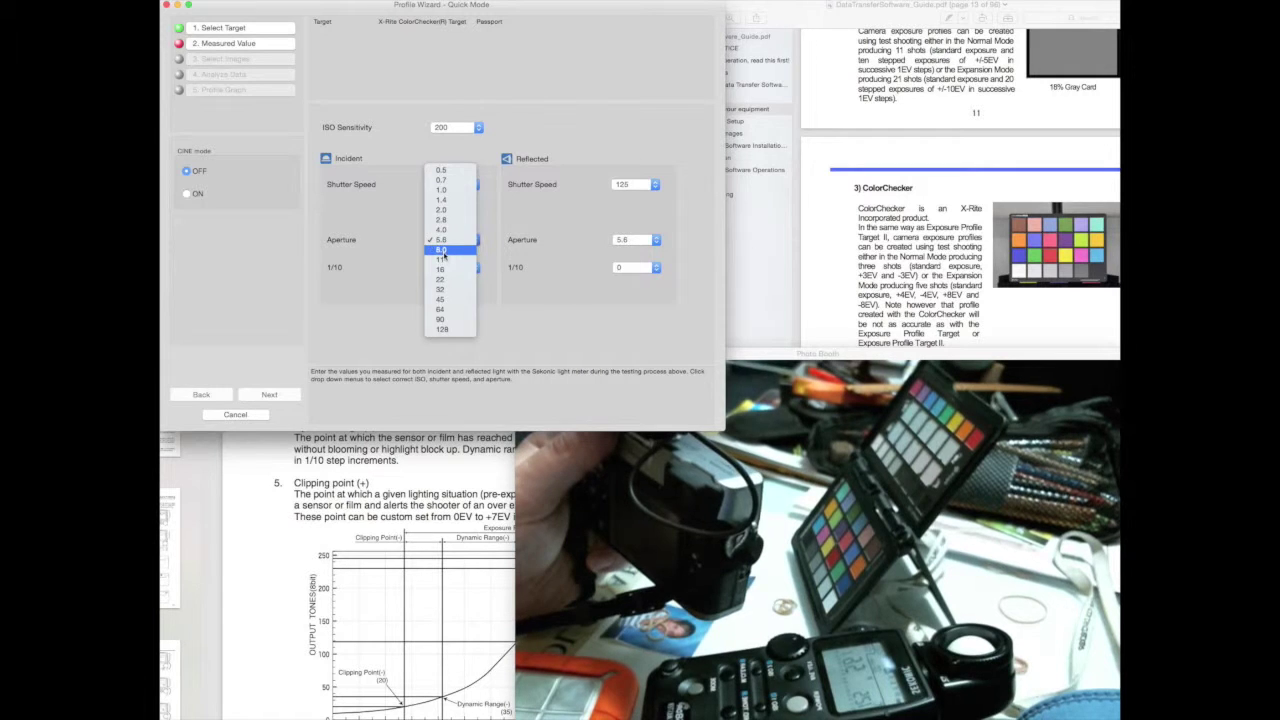
key("Escape")
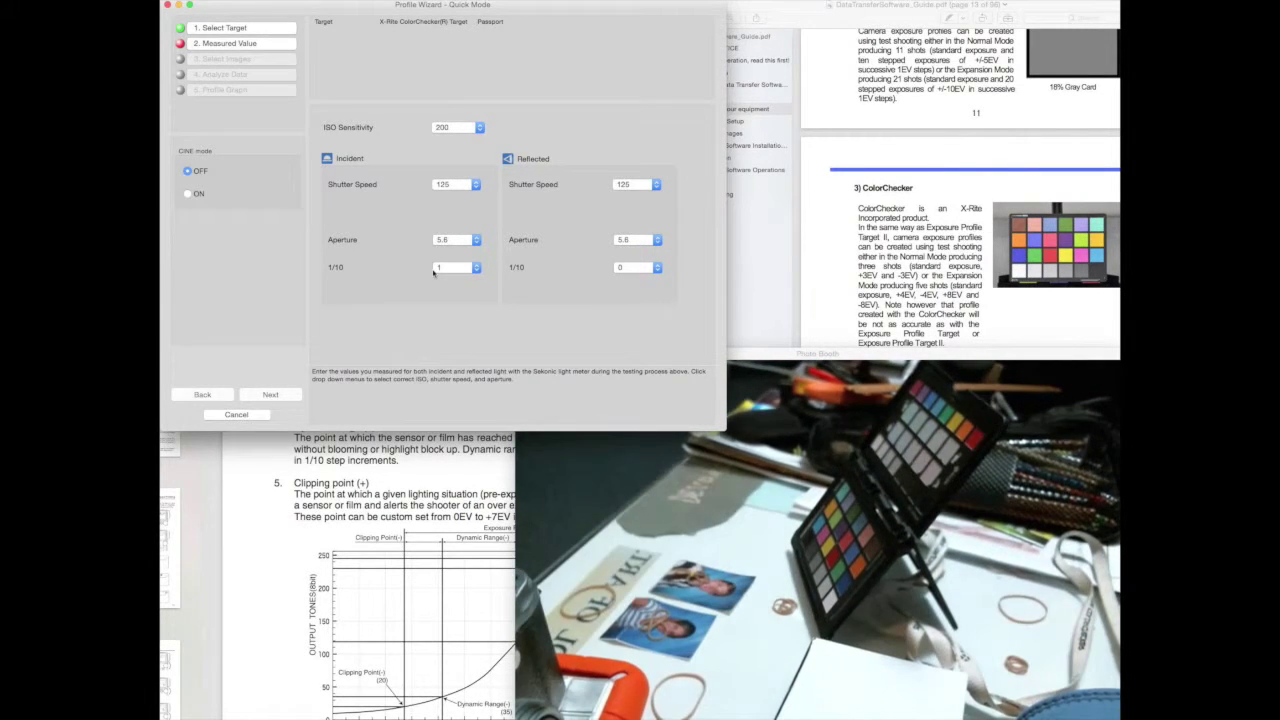
Scroll the guide from the 18% gray patch note to the (3) Shooting Images steps.
left_click(943, 307)
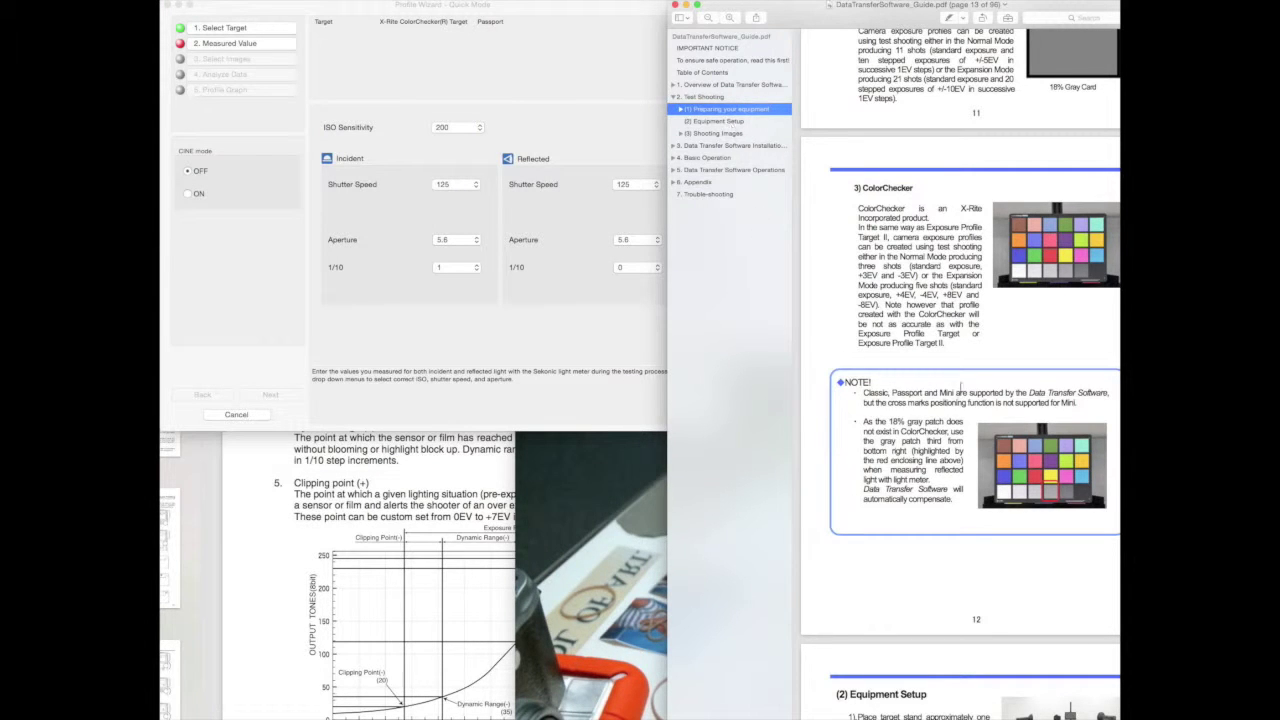
left_click_drag(878, 421, 928, 486)
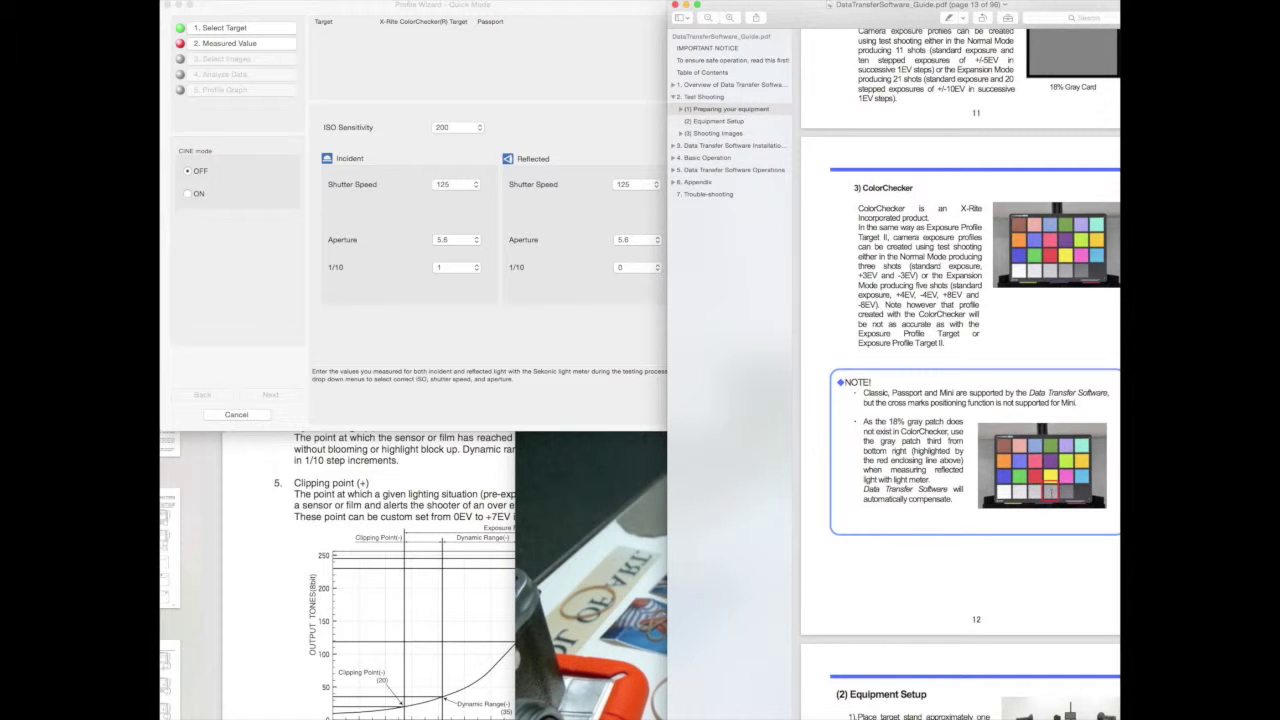
scroll(915, 550, "down", 8)
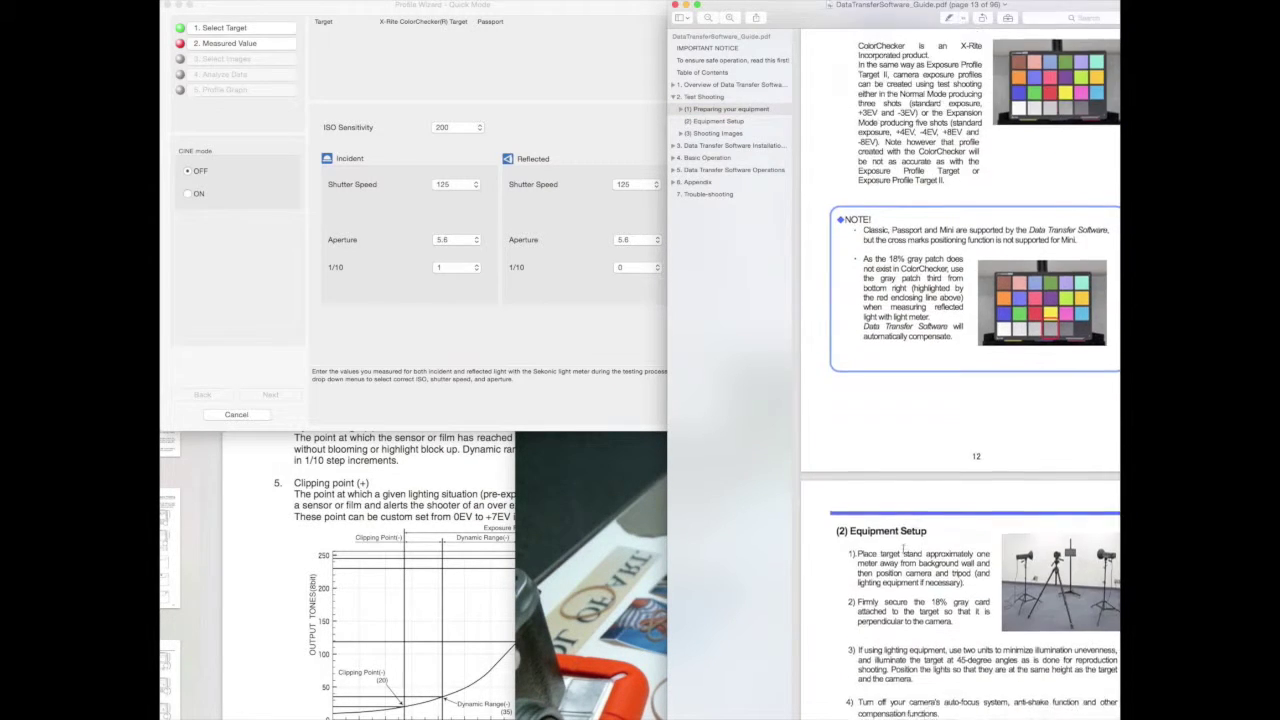
scroll(907, 540, "down", 5)
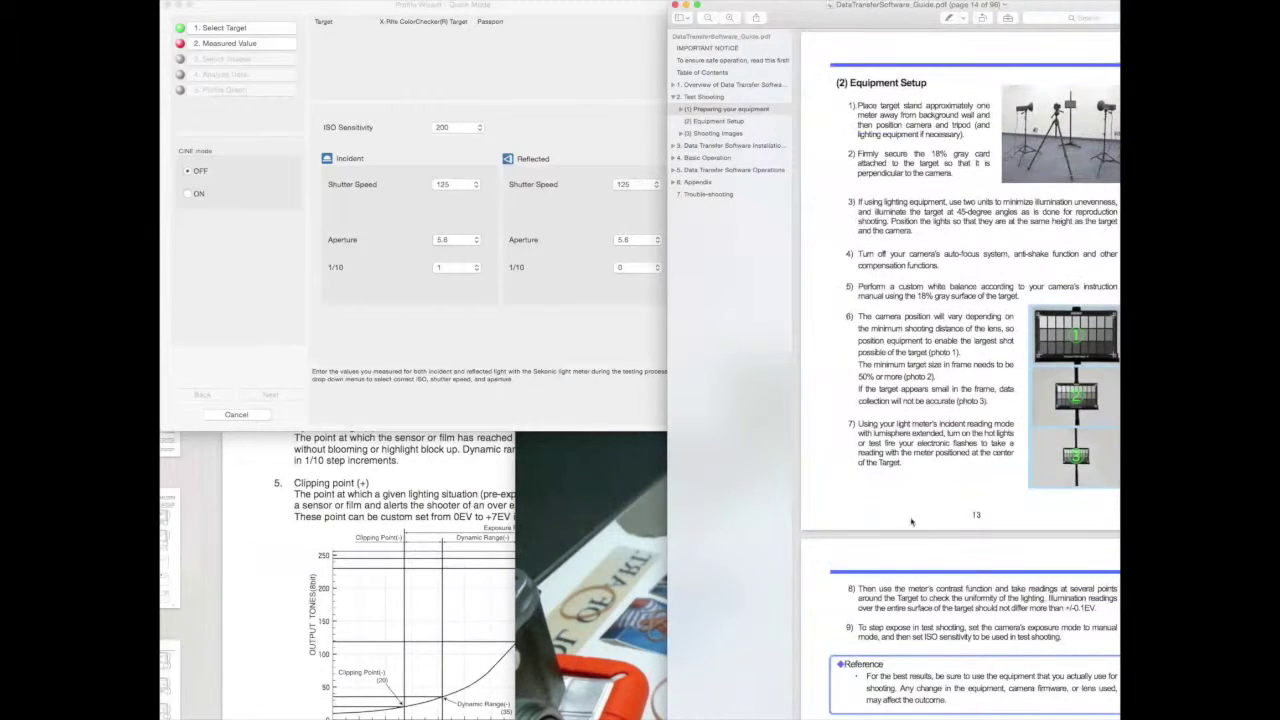
scroll(912, 515, "down", 9)
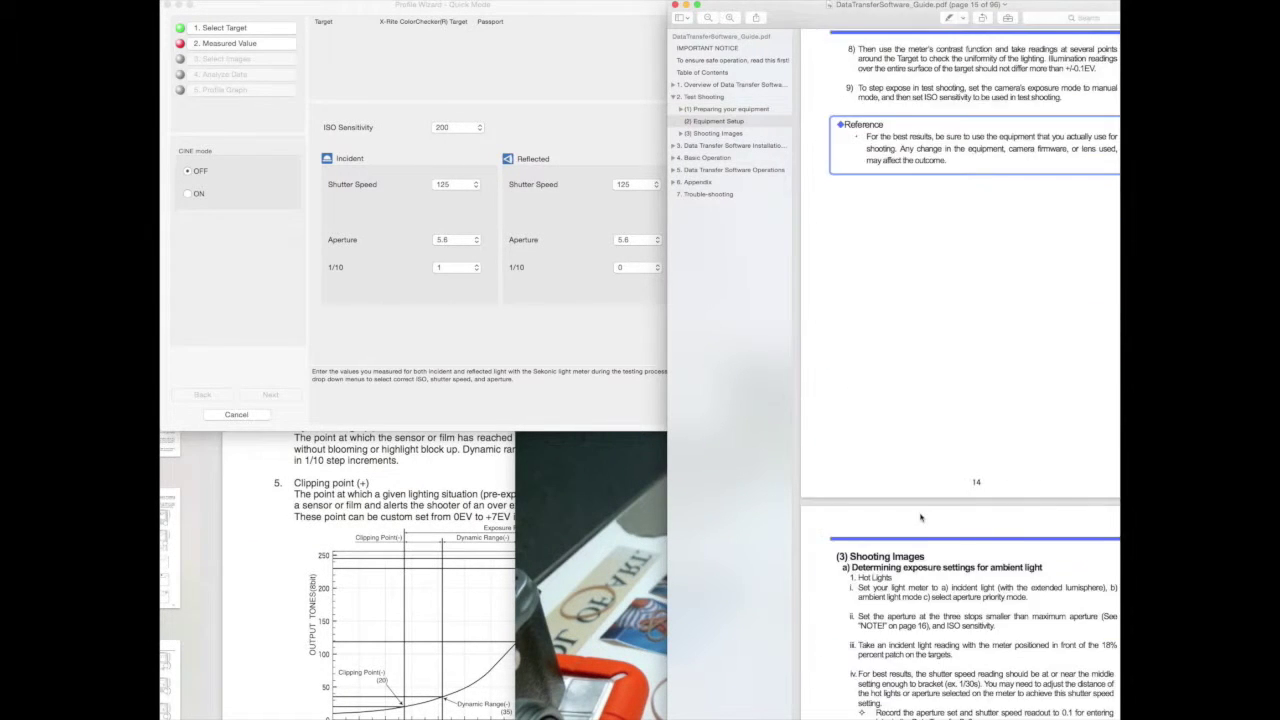
scroll(920, 517, "down", 7)
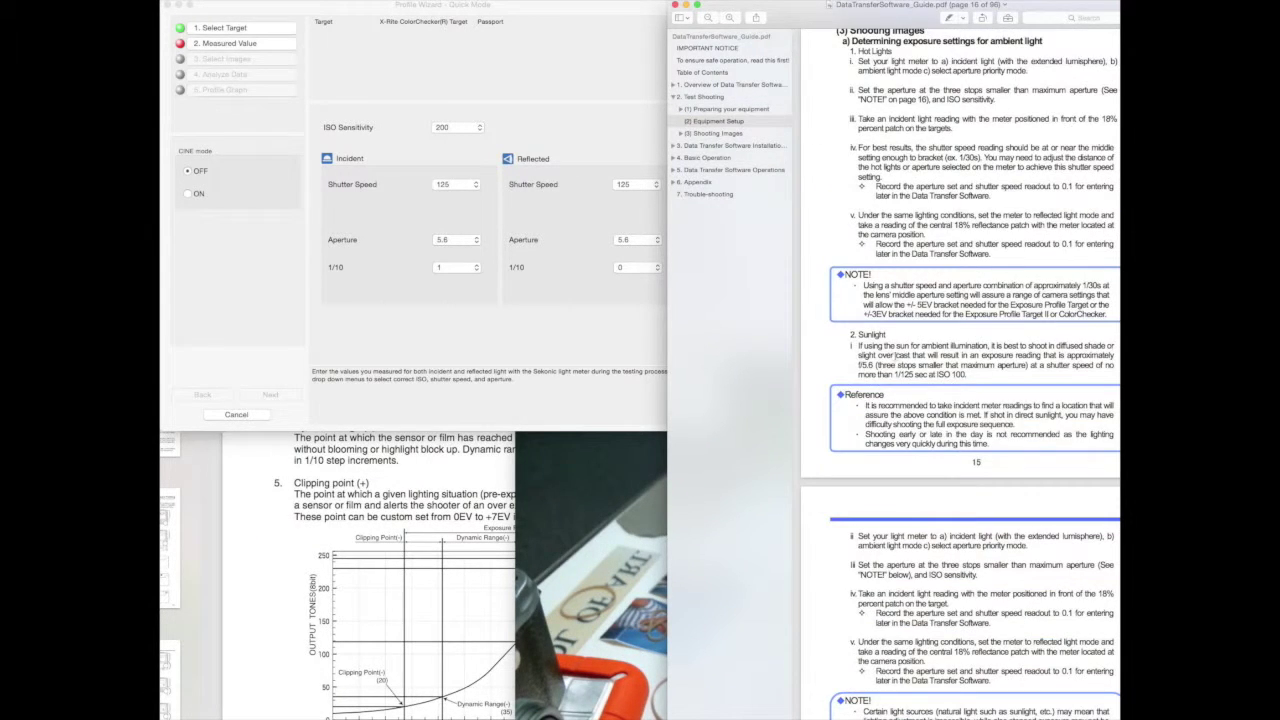
left_click(660, 474)
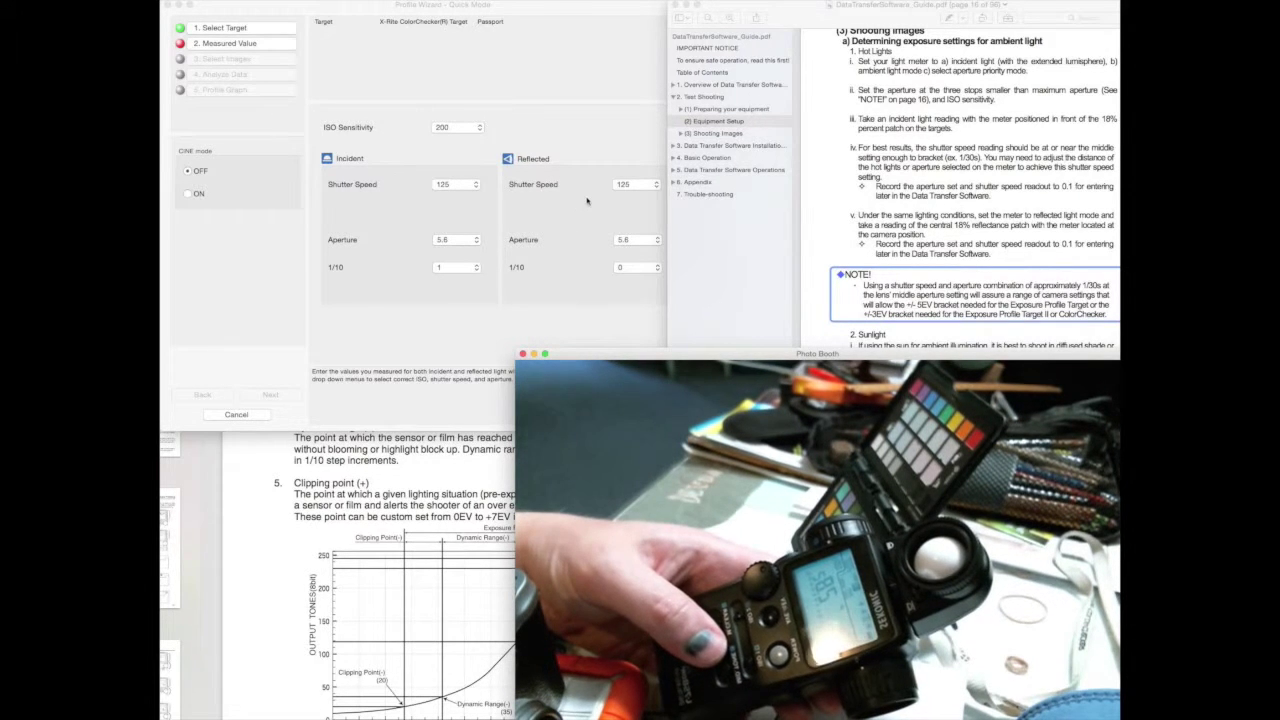
Enter reflected shutter 125, aperture 2.8 and 1/10 adjustment 3, then advance the wizard.
left_click(608, 284)
left_click(624, 184)
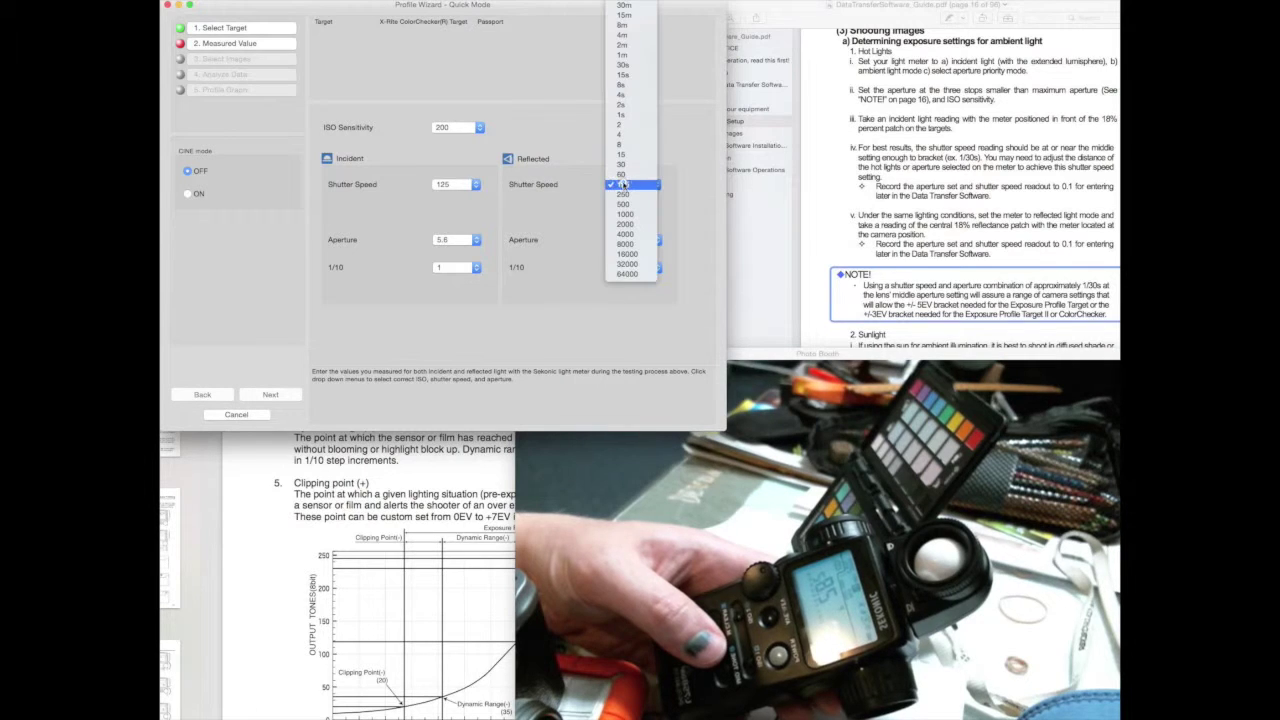
left_click(624, 194)
left_click(626, 240)
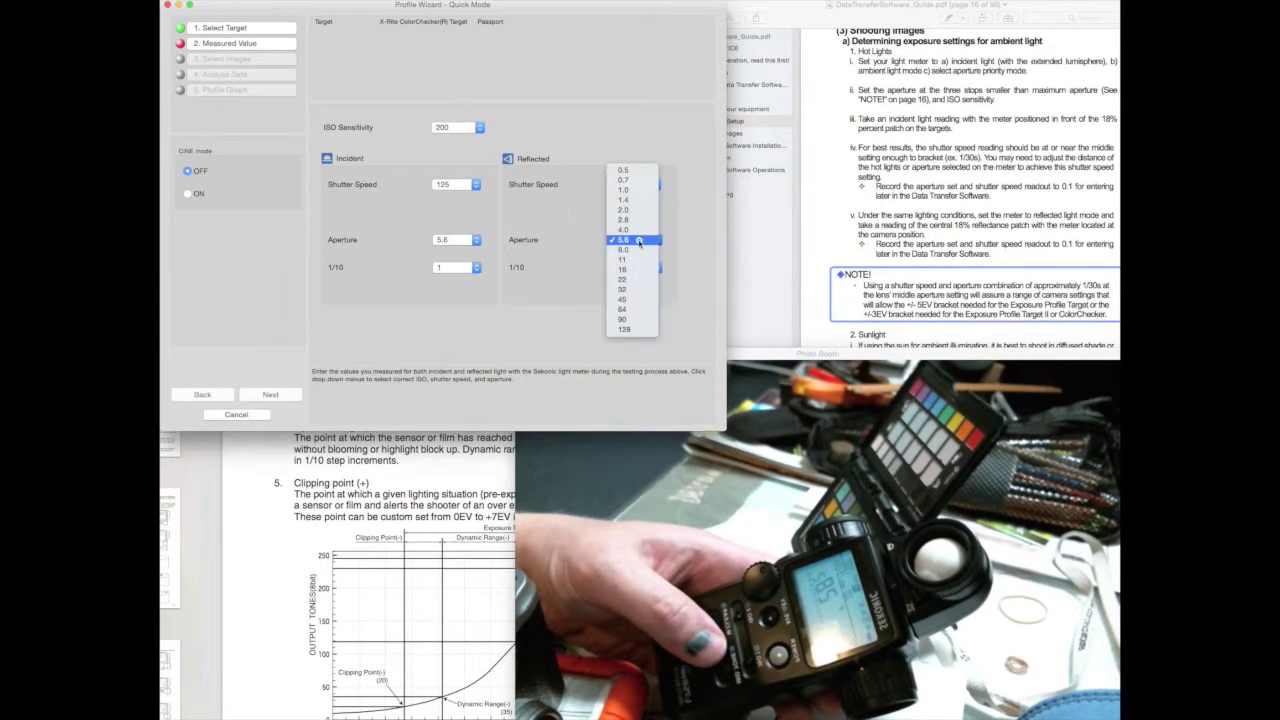
left_click(626, 219)
left_click(630, 268)
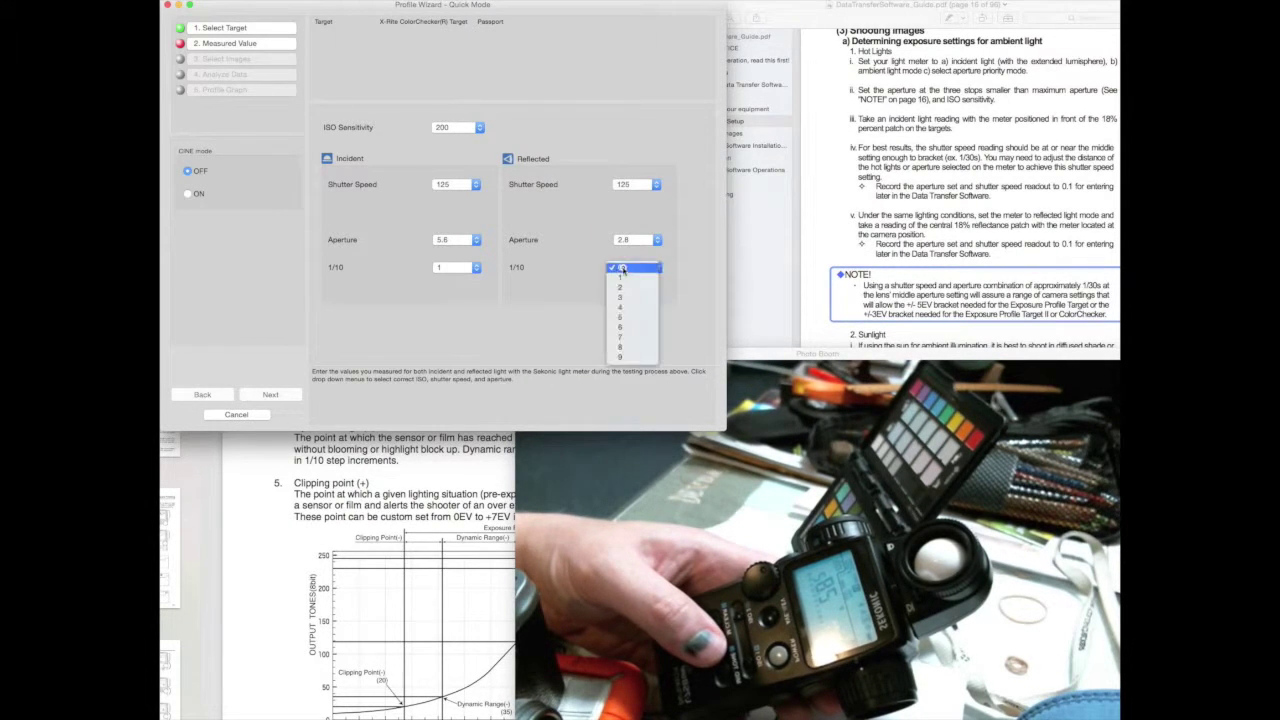
left_click(624, 280)
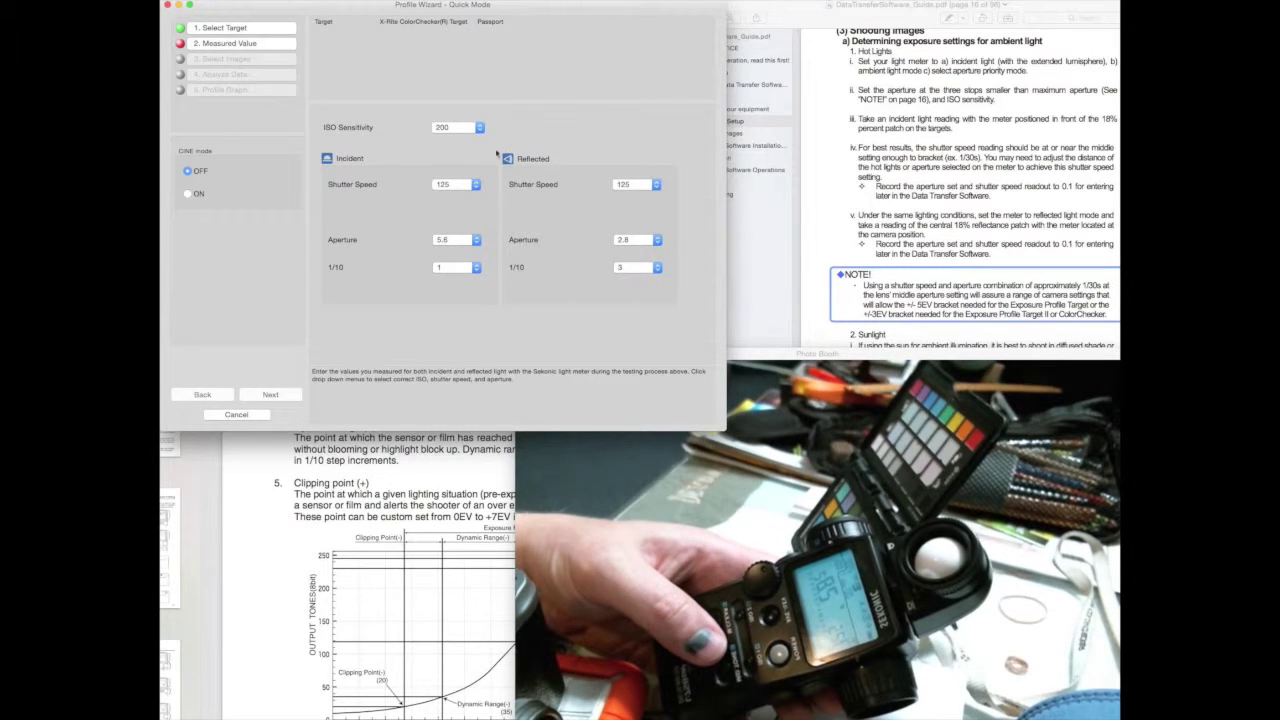
left_click(265, 394)
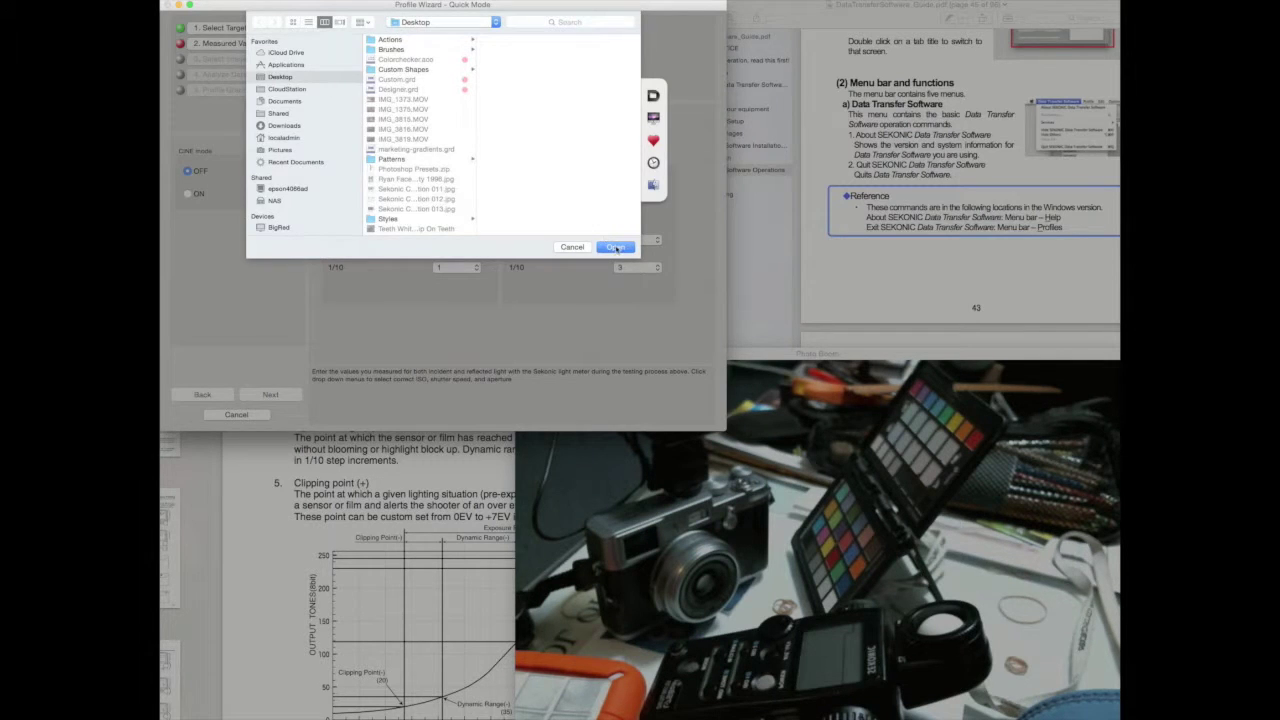
Choose the Desktop folder and select Sekonic Calibration images 011, 012 and 013.
left_click(615, 247)
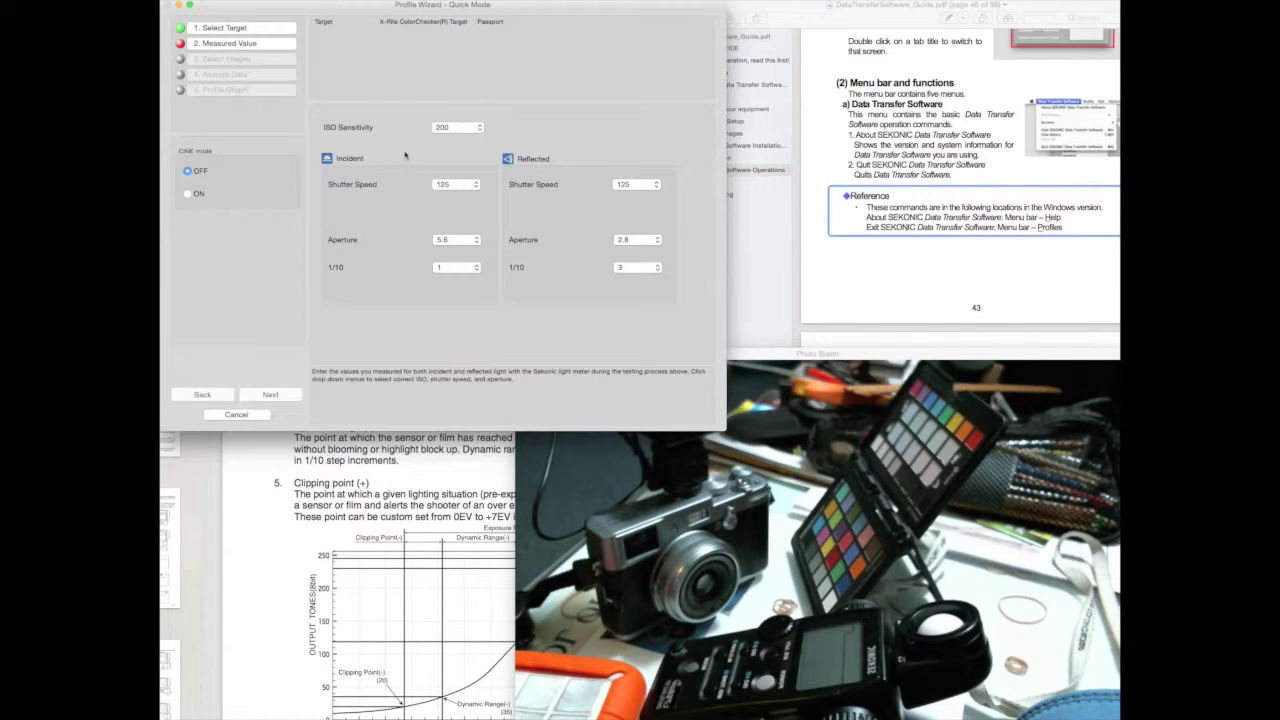
key("Return")
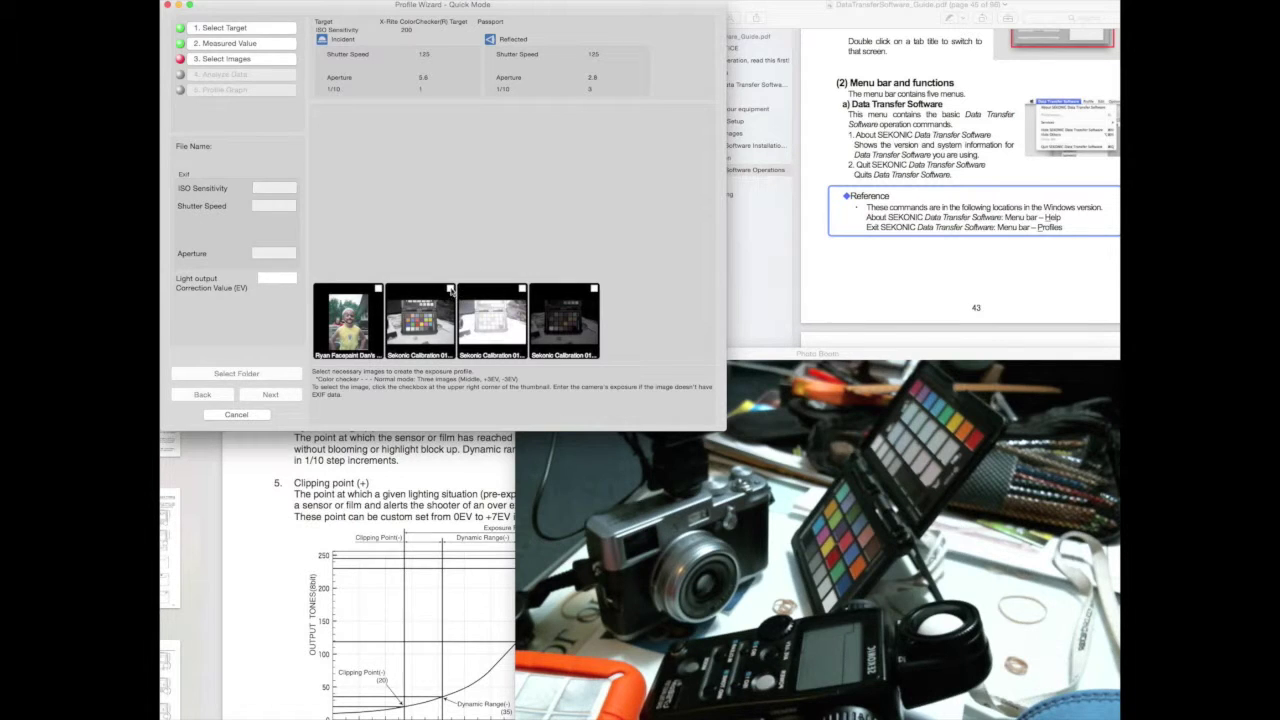
left_click(594, 289)
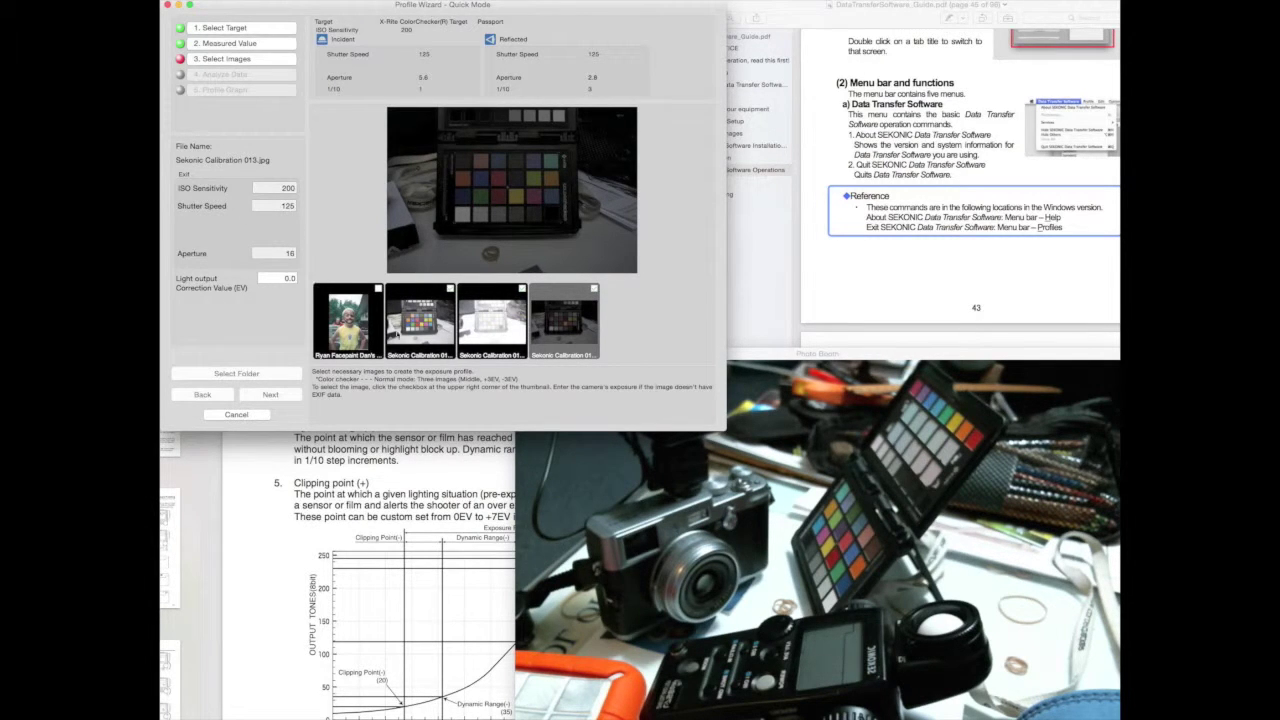
left_click(432, 328)
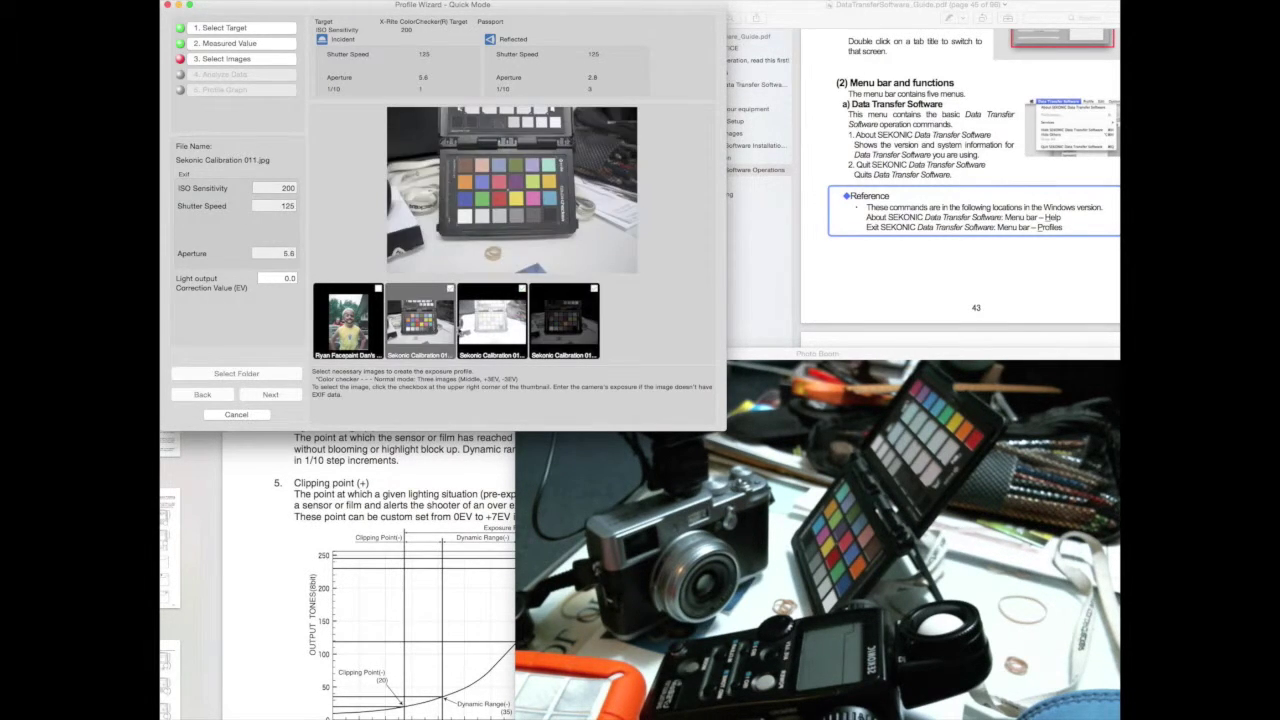
left_click(492, 327)
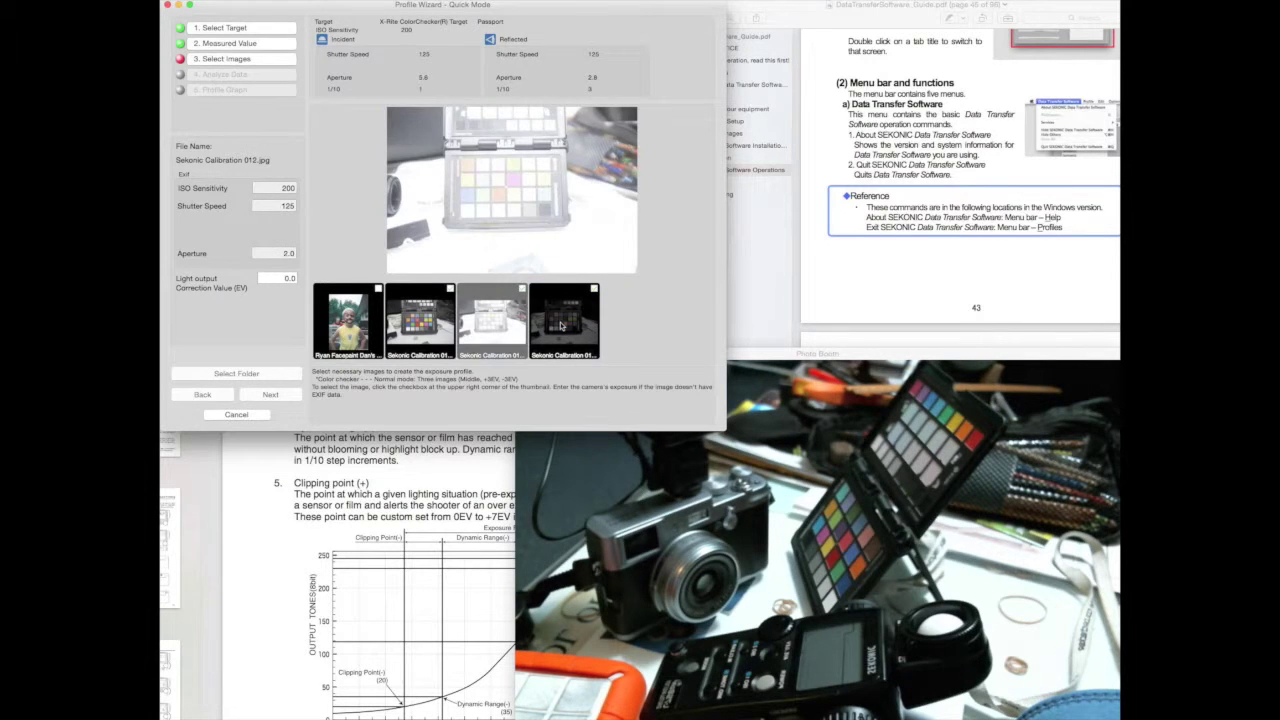
left_click(560, 328)
left_click(470, 326)
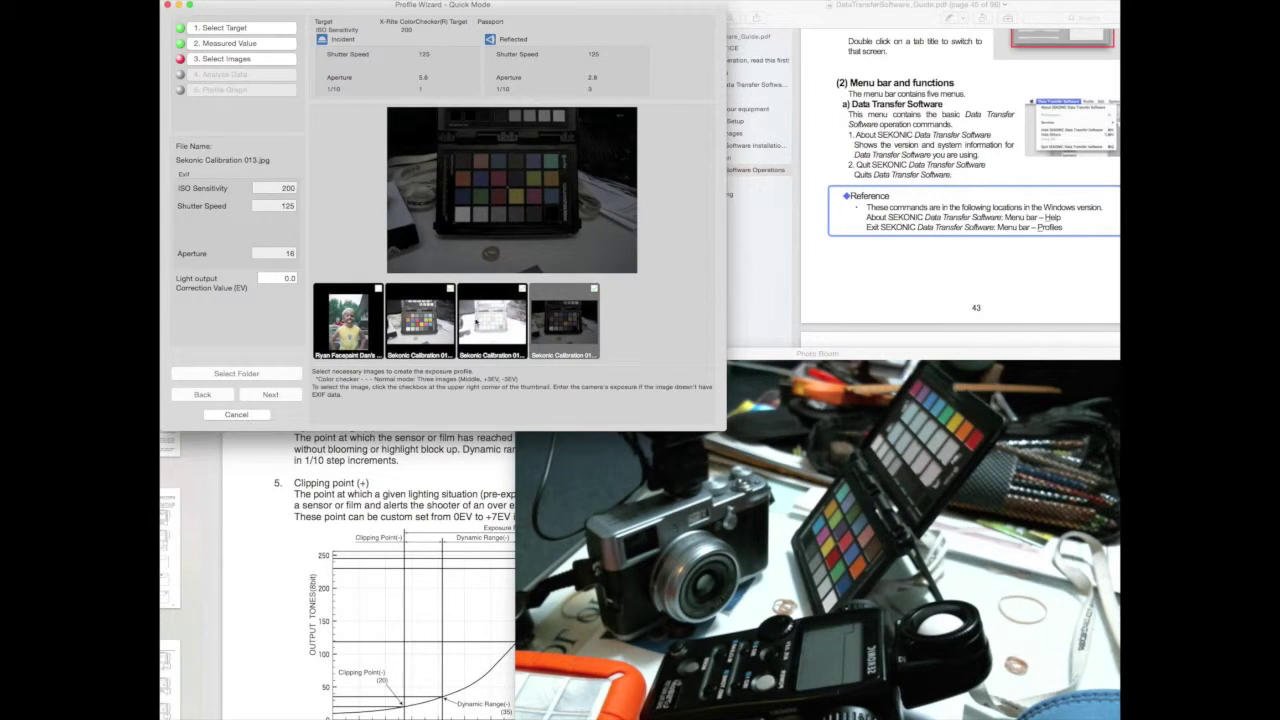
left_click(430, 327)
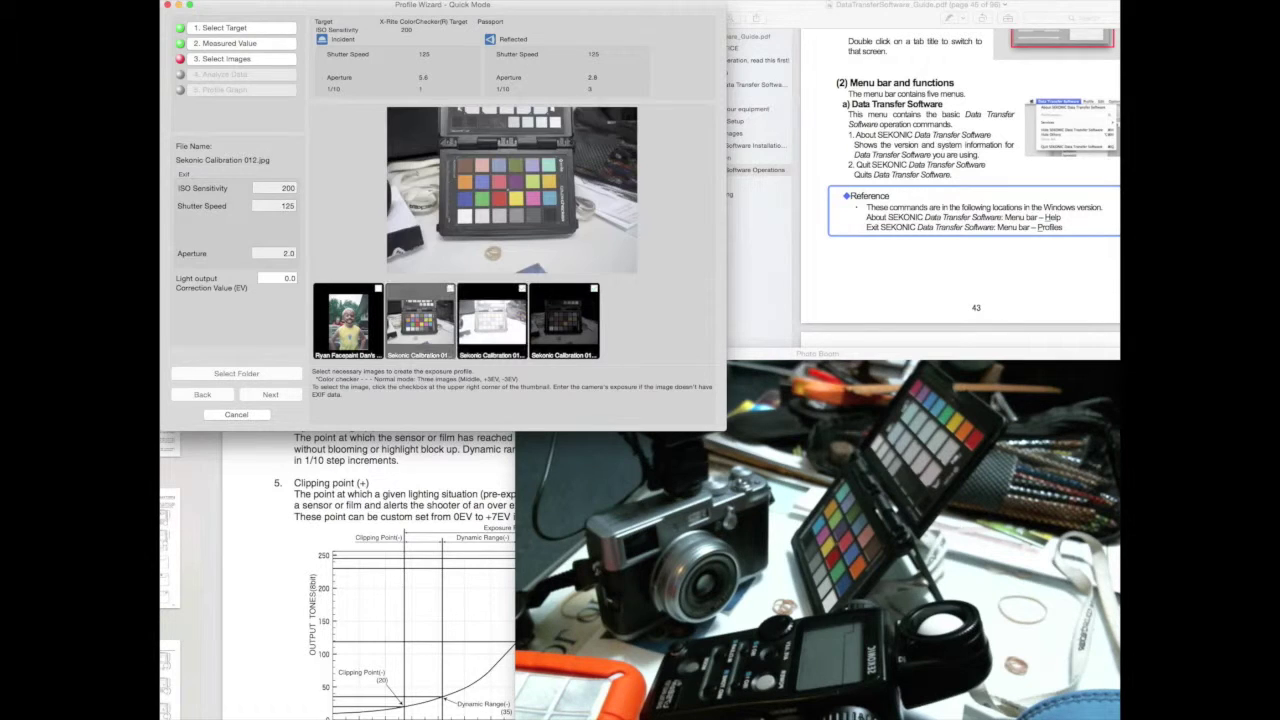
left_click(270, 394)
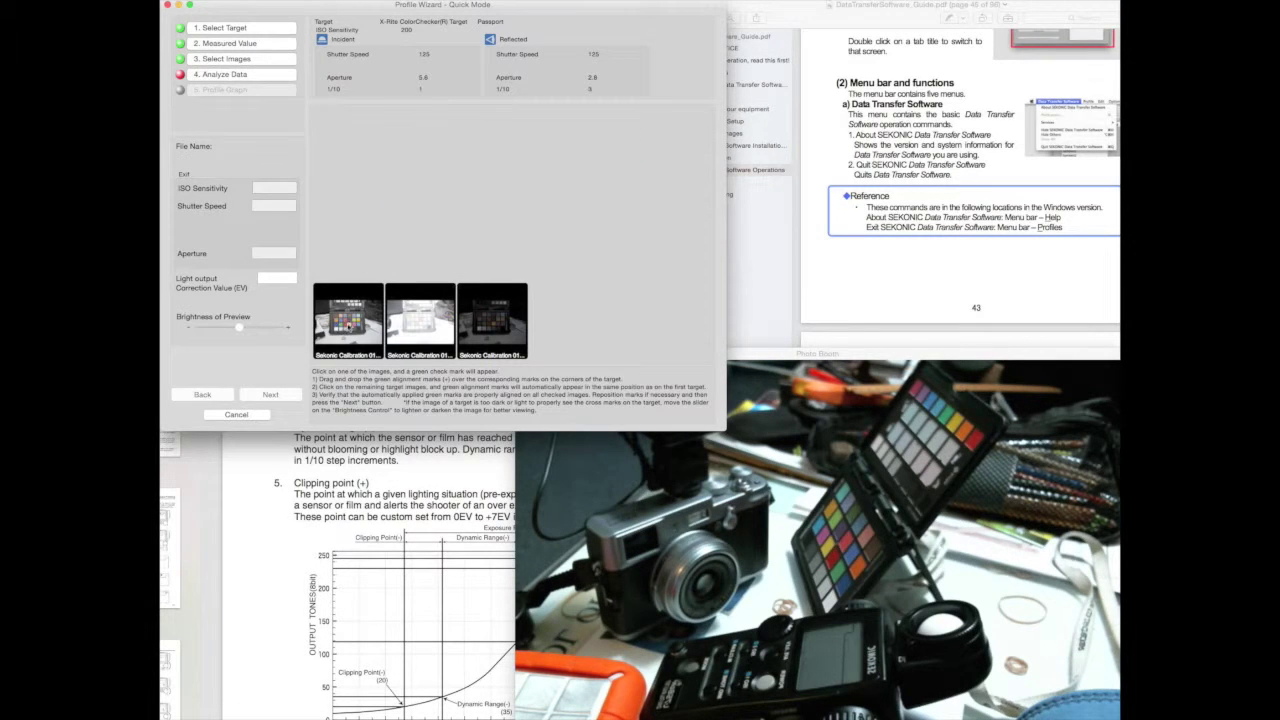
Drag the four corner marks onto the chart corners in the first calibration image.
left_click(349, 327)
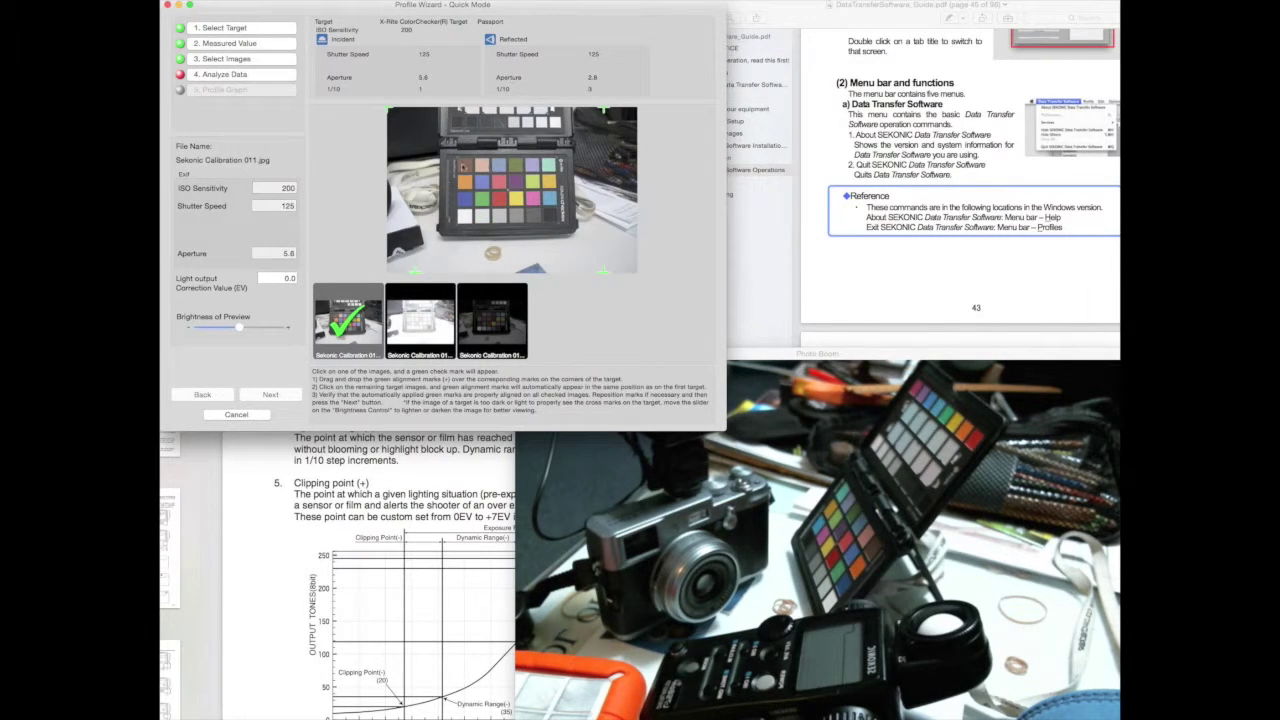
left_click_drag(418, 272, 454, 229)
left_click_drag(390, 111, 455, 153)
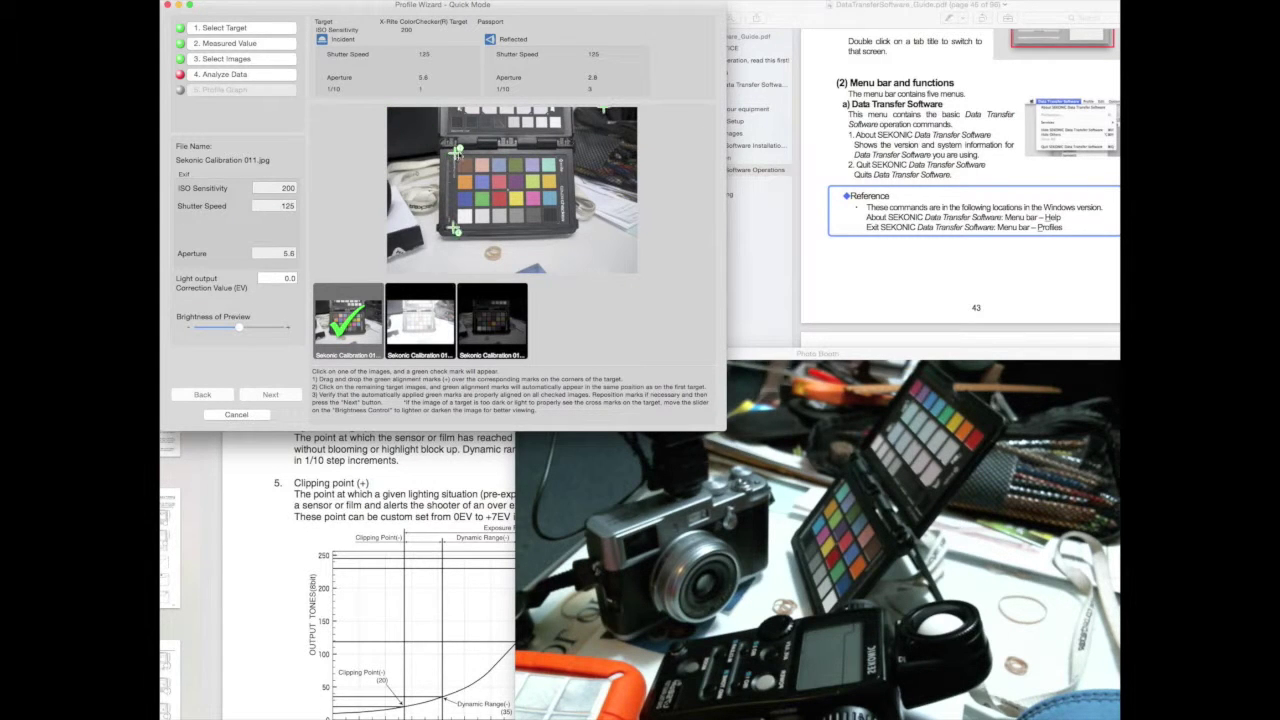
left_click_drag(604, 113, 557, 153)
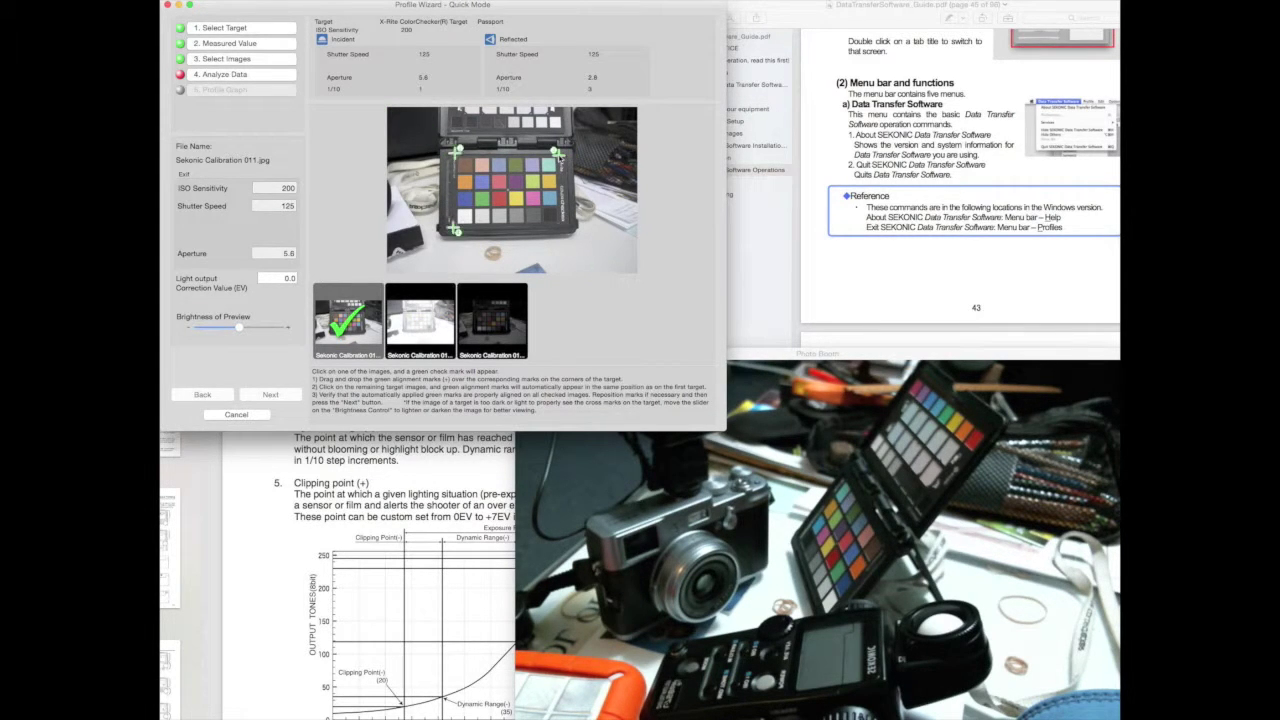
left_click_drag(603, 275, 558, 228)
Fine-tune the corner marks on the second and third images, then calculate the profile.
left_click(420, 330)
left_click_drag(455, 228, 455, 226)
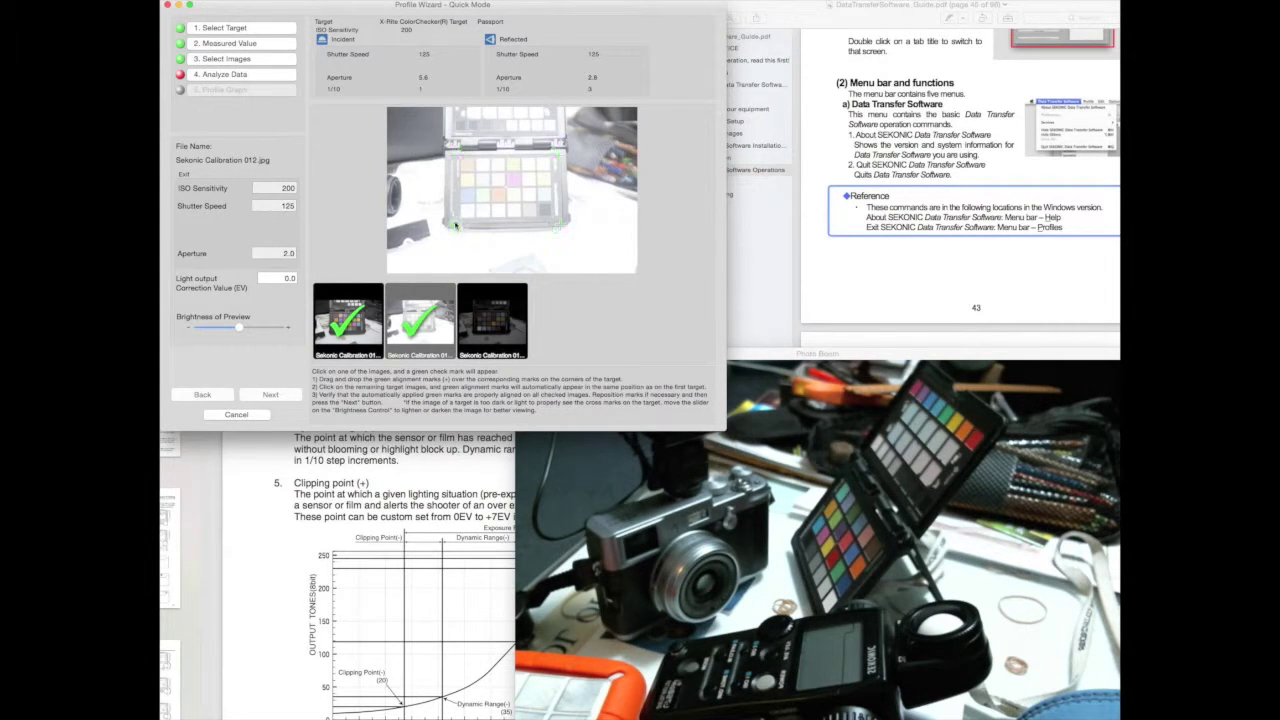
left_click_drag(456, 152, 457, 153)
left_click_drag(558, 226, 556, 222)
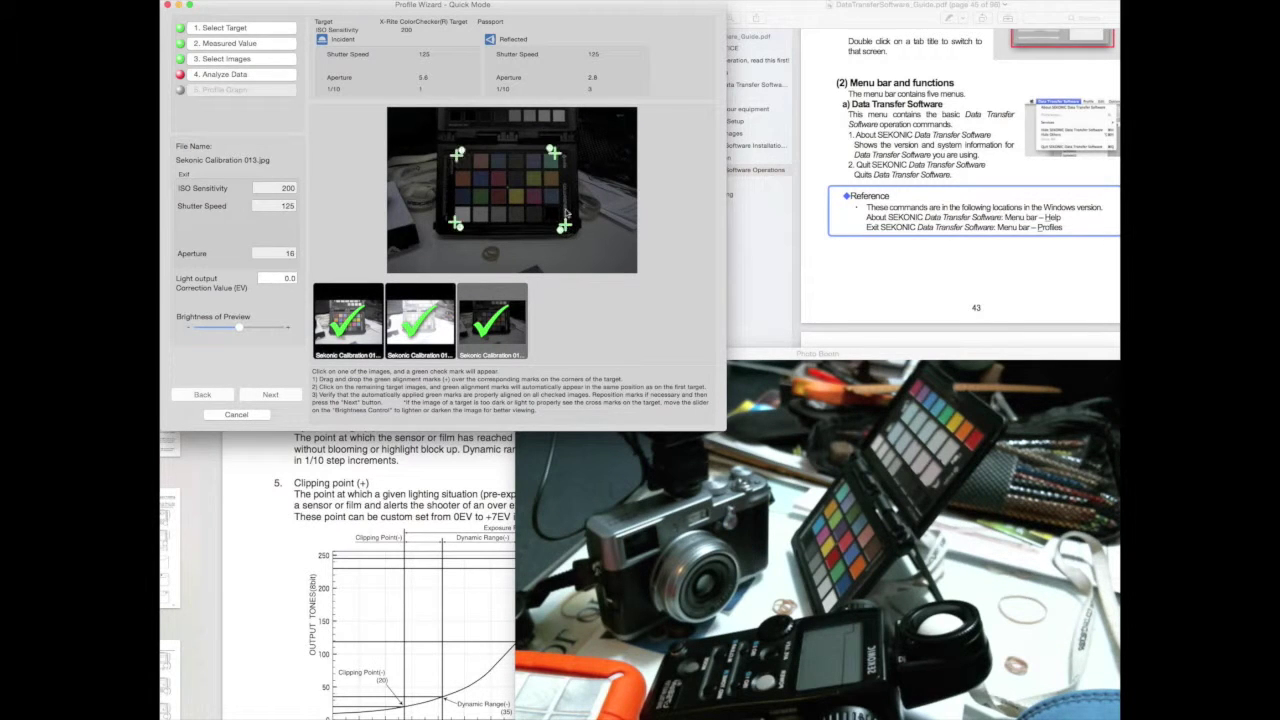
left_click_drag(553, 151, 561, 148)
left_click_drag(458, 154, 453, 147)
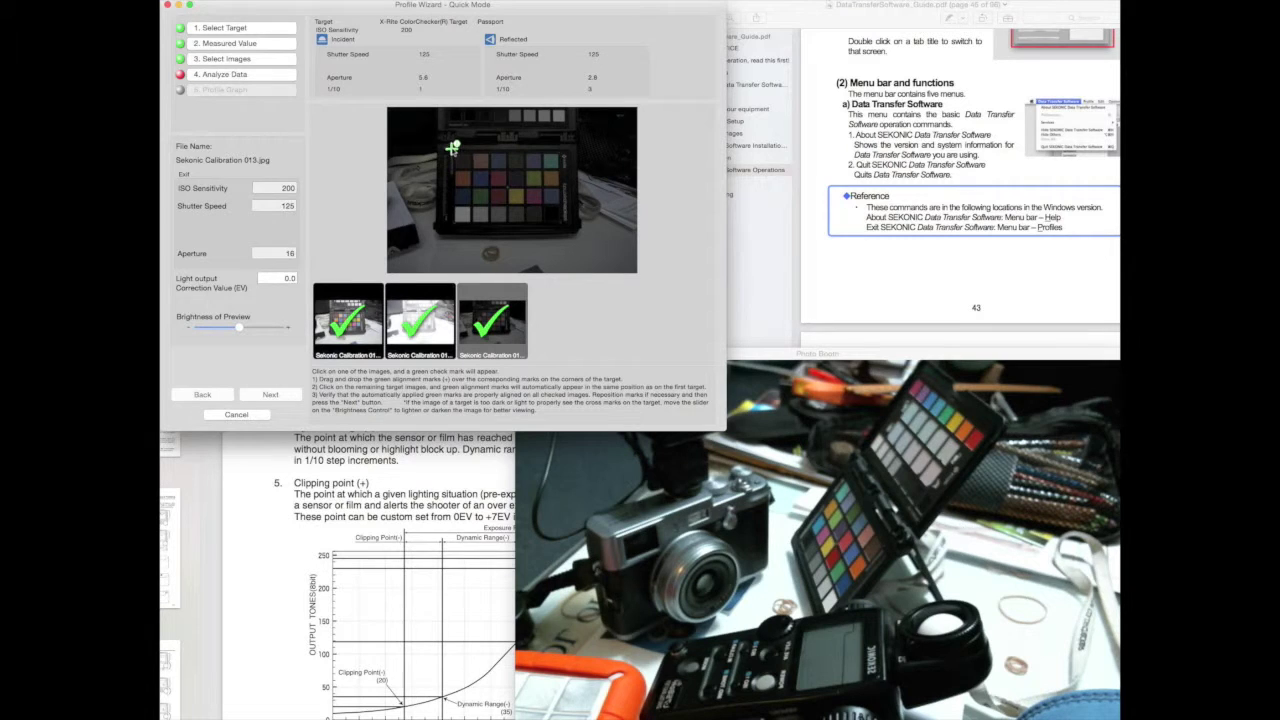
left_click_drag(457, 226, 453, 231)
left_click(283, 398)
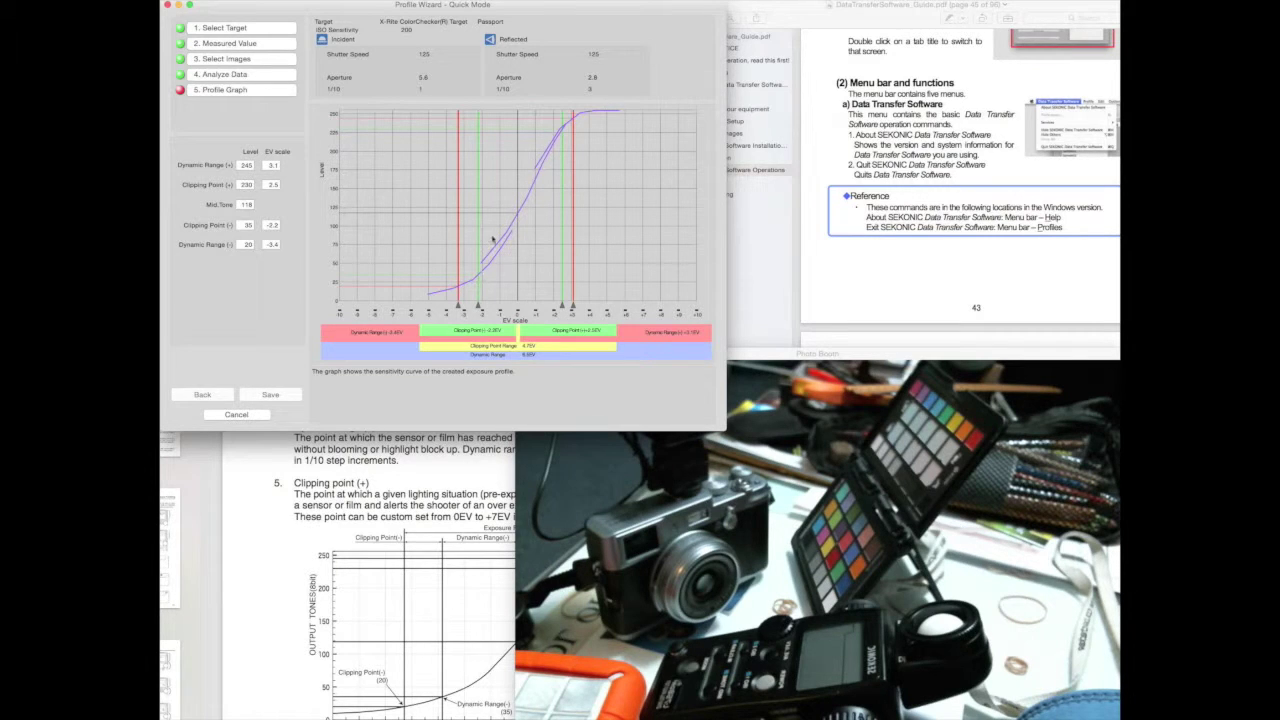
Save the computed profile after reviewing its sensitivity graph.
left_click(278, 394)
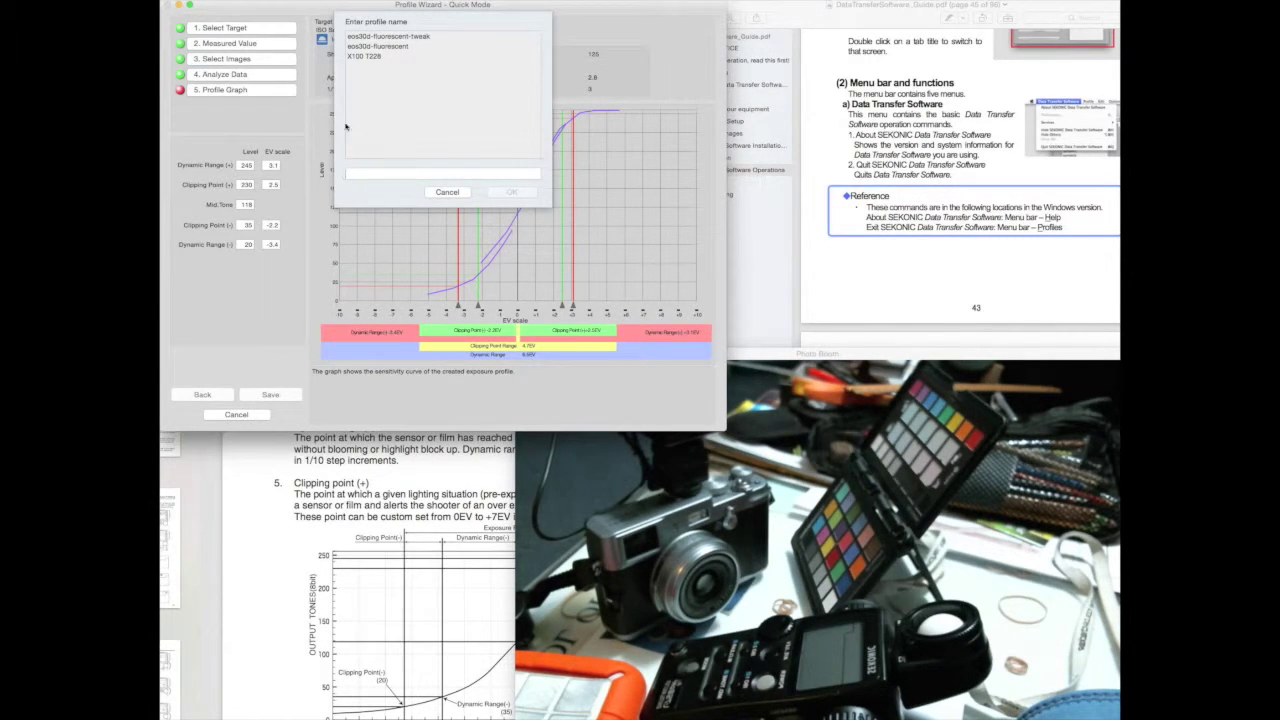
Name the profile 'Fuji X100 T228' from the existing X100 T228 entry and confirm.
left_click(381, 57)
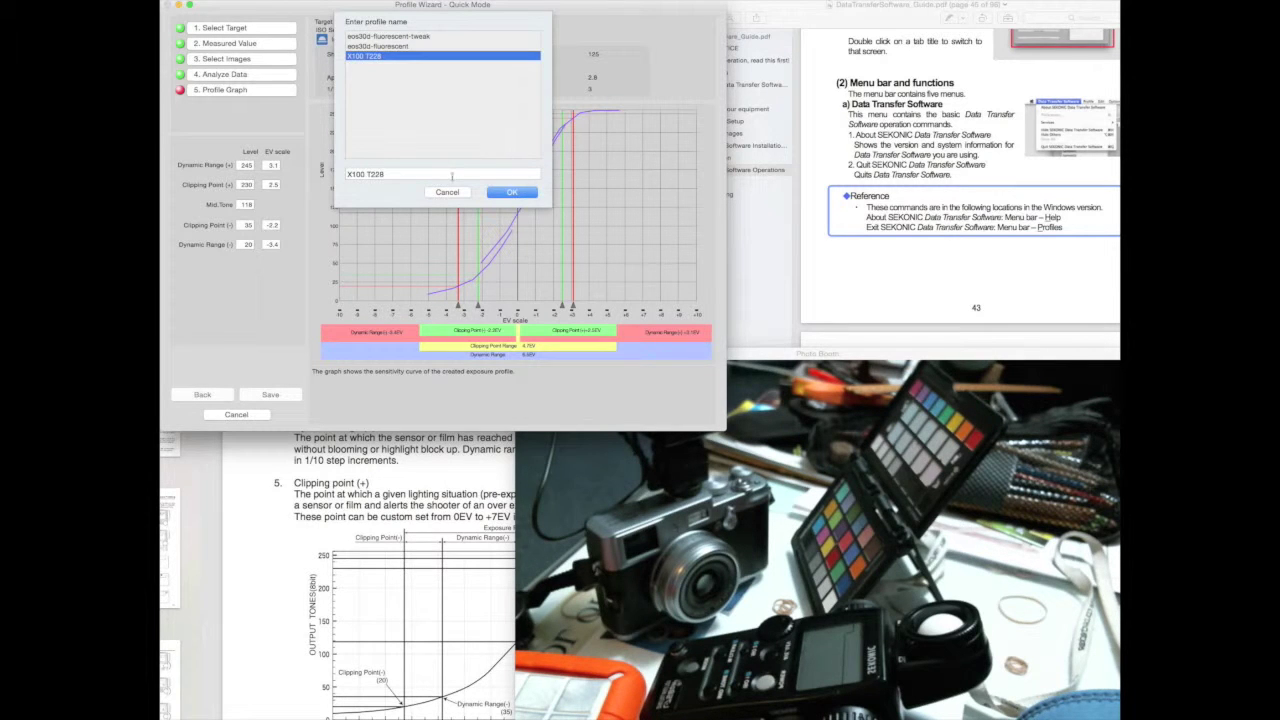
left_click(412, 176)
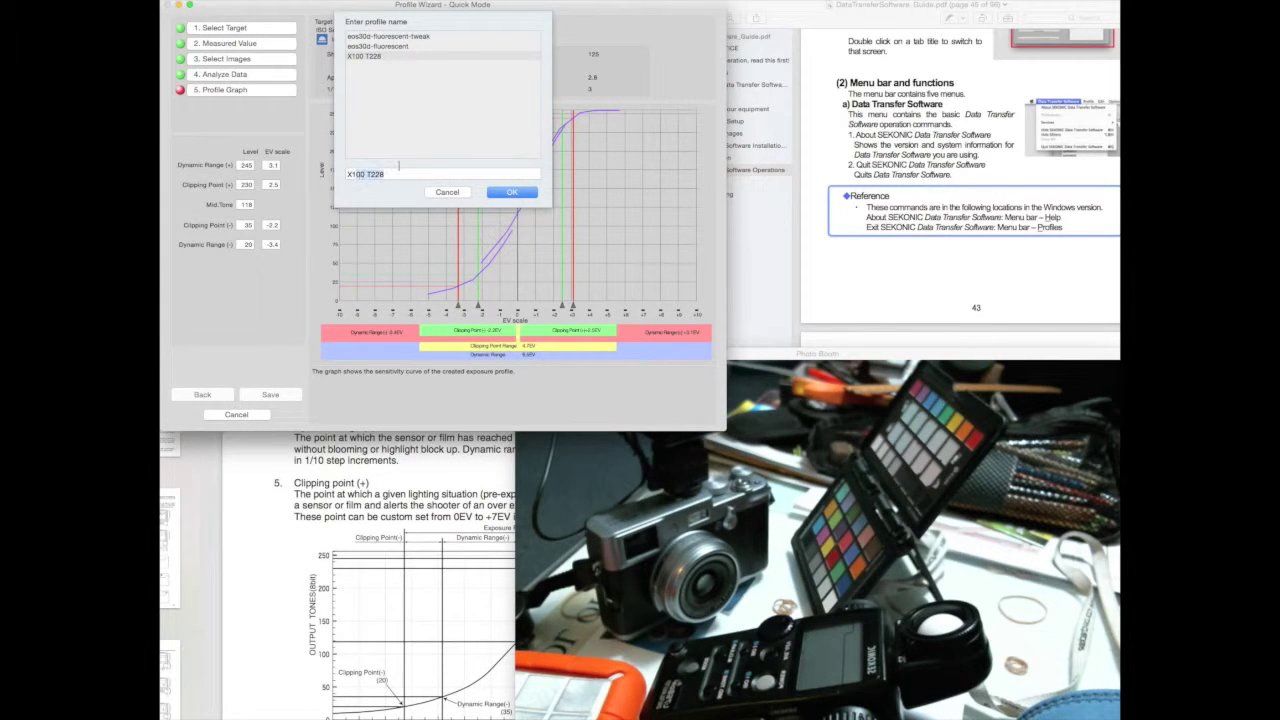
left_click_drag(350, 175, 366, 180)
left_click(348, 175)
type("Fuji")
double_click(420, 174)
left_click(416, 176)
left_click(508, 195)
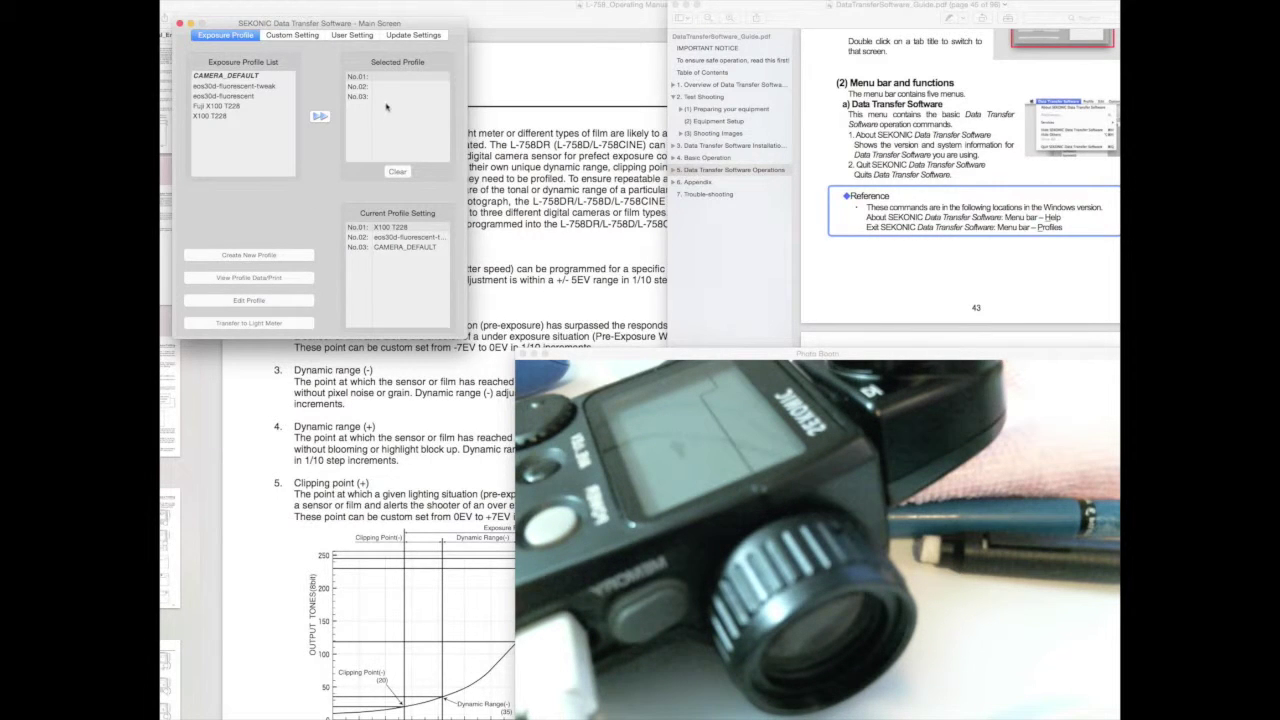
Put the Fuji X100 T228 profile into meter slot No.01.
left_click(392, 236)
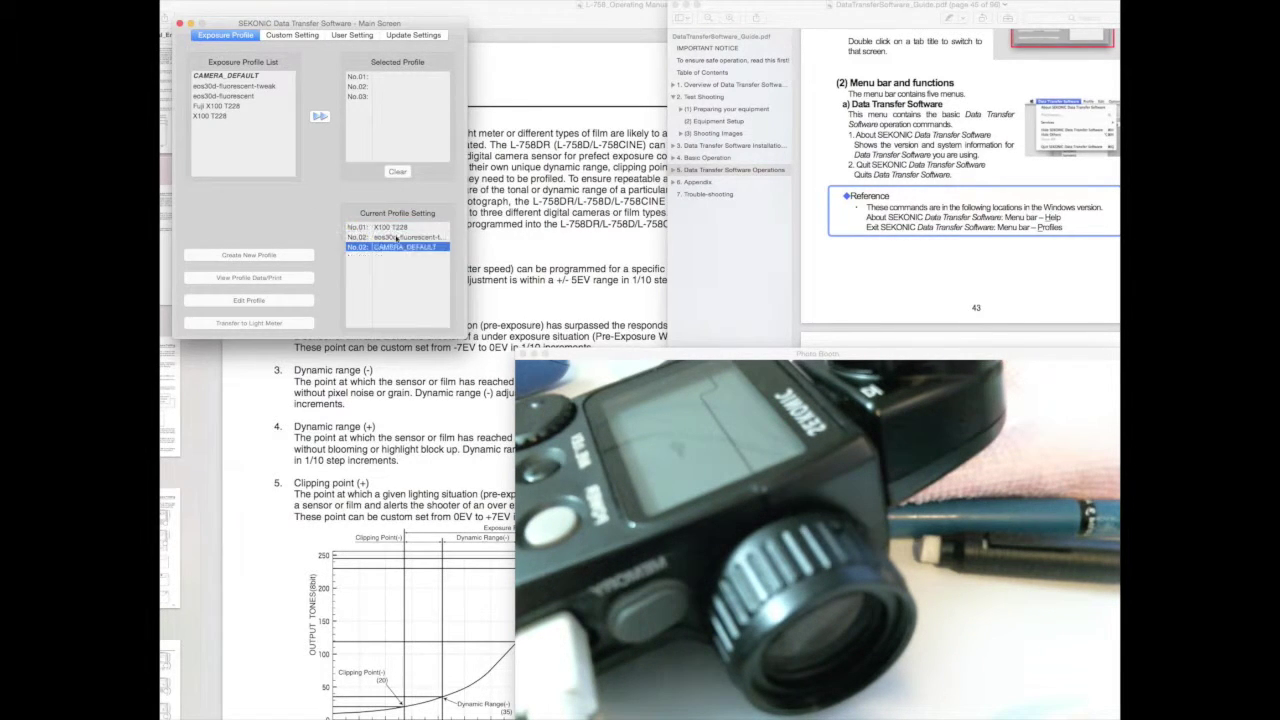
left_click(395, 227)
left_click(232, 86)
left_click(228, 116)
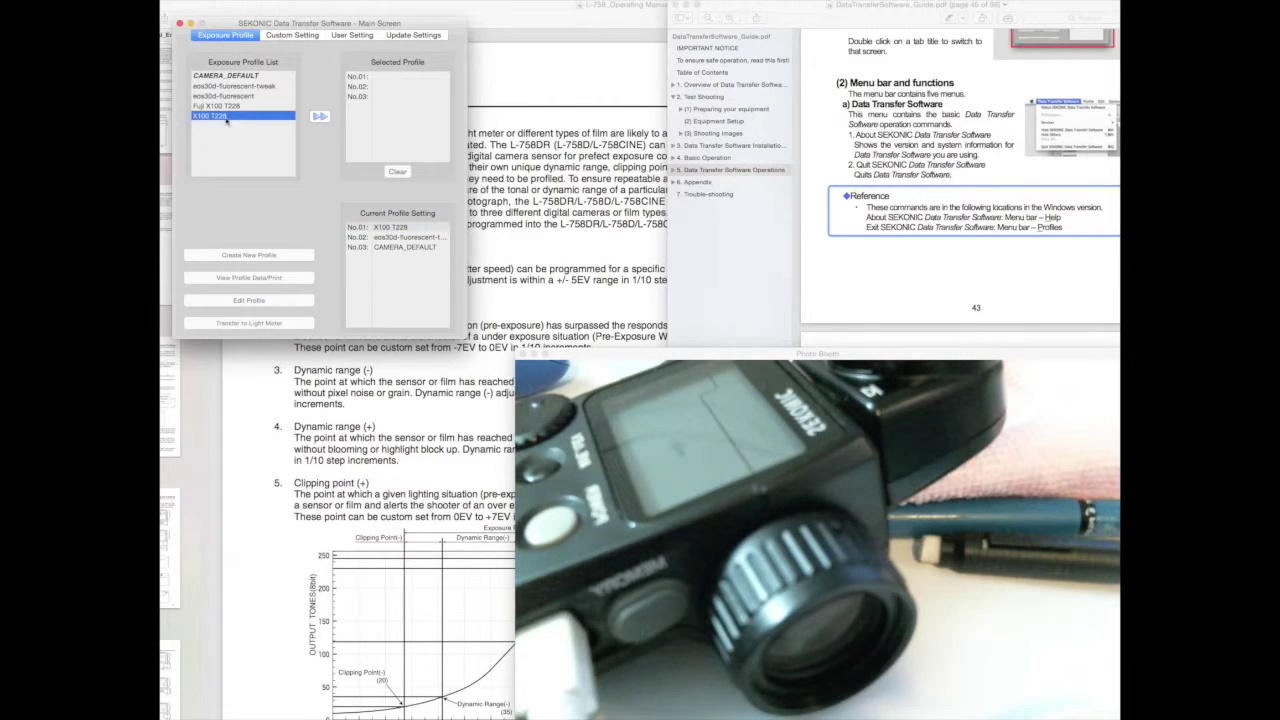
left_click(230, 106)
left_click(367, 78)
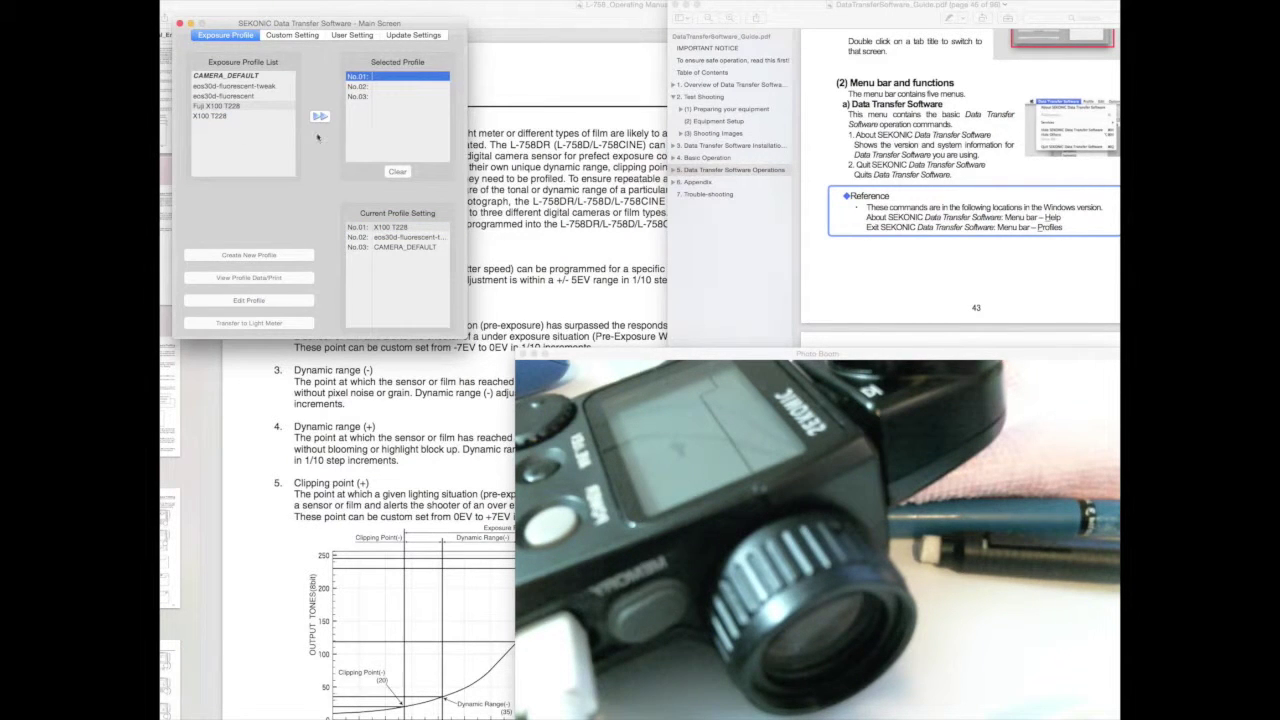
left_click(320, 116)
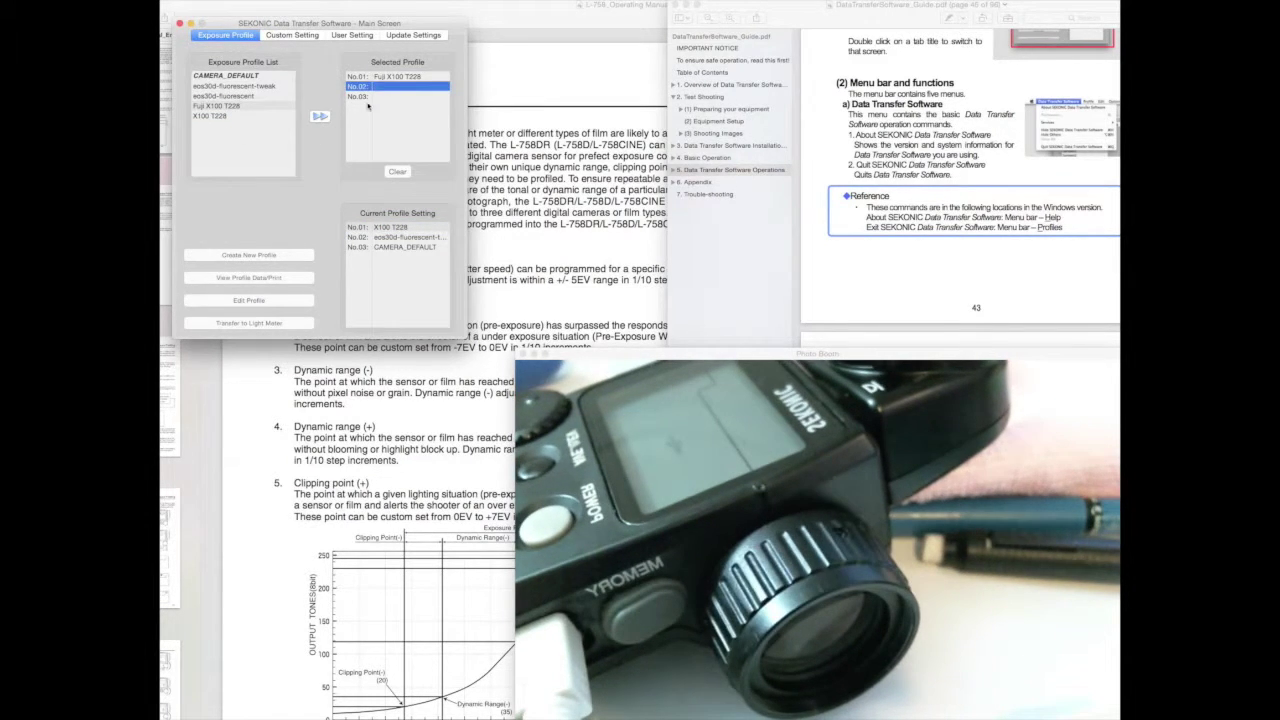
Queue eos30d-fluorescent-tweak in slot No.02 and CAMERA_DEFAULT in No.03, then transfer.
left_click_drag(258, 111, 237, 87)
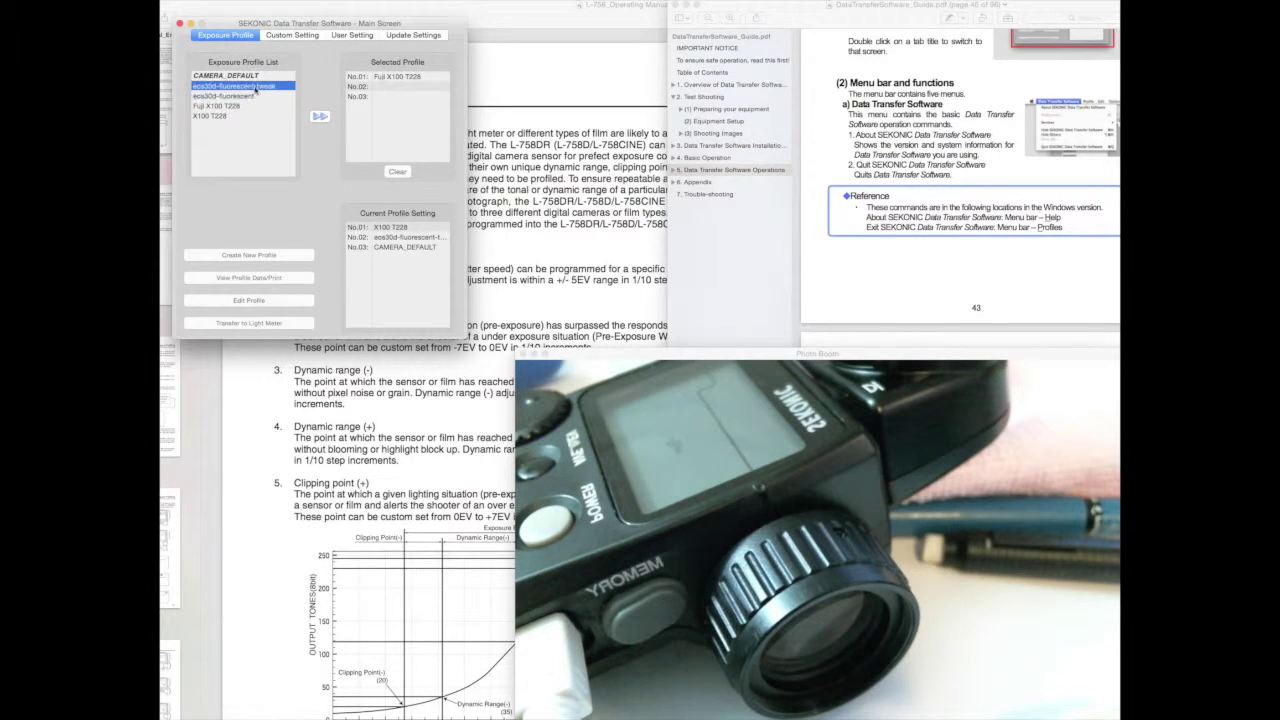
left_click(369, 88)
left_click(320, 116)
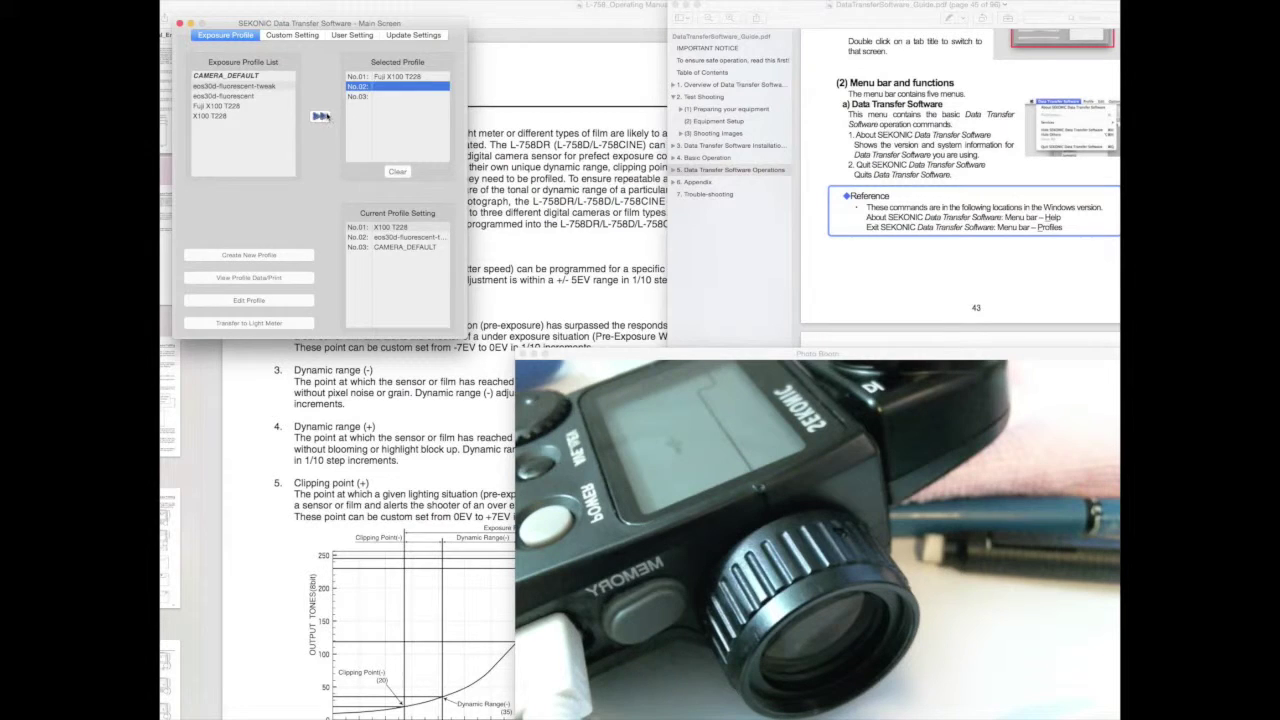
left_click(380, 98)
left_click(240, 76)
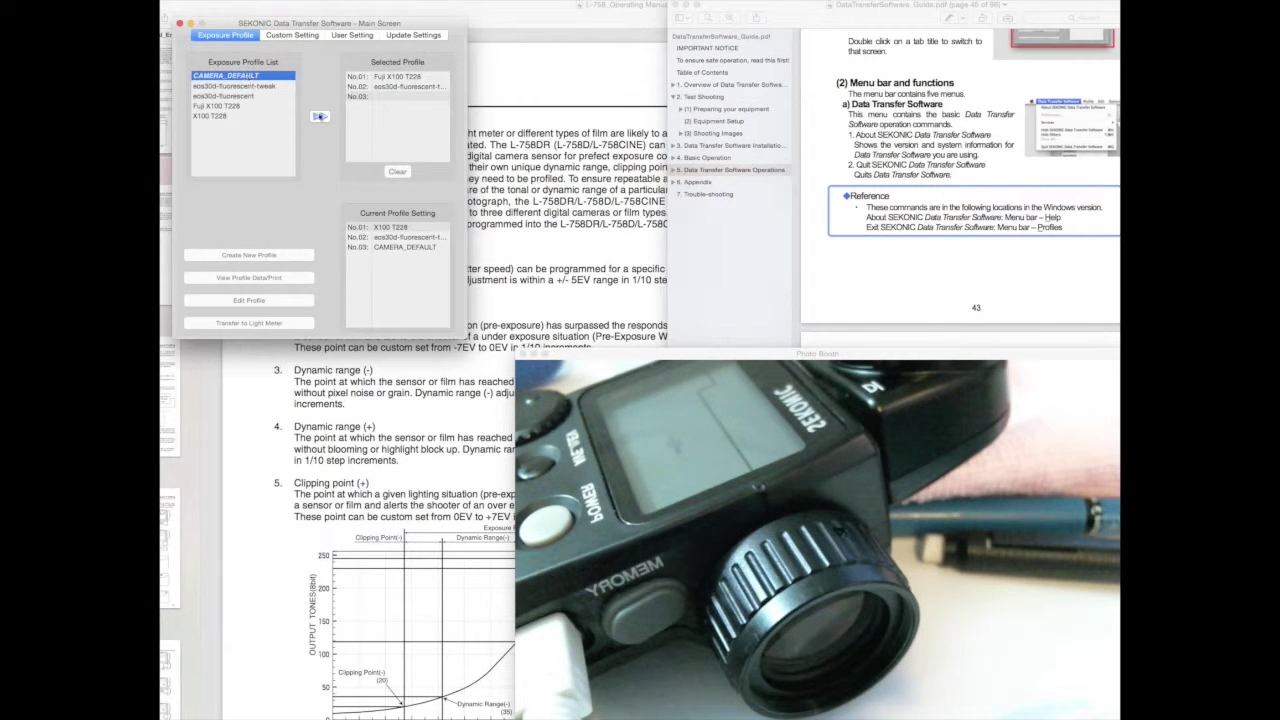
left_click(321, 117)
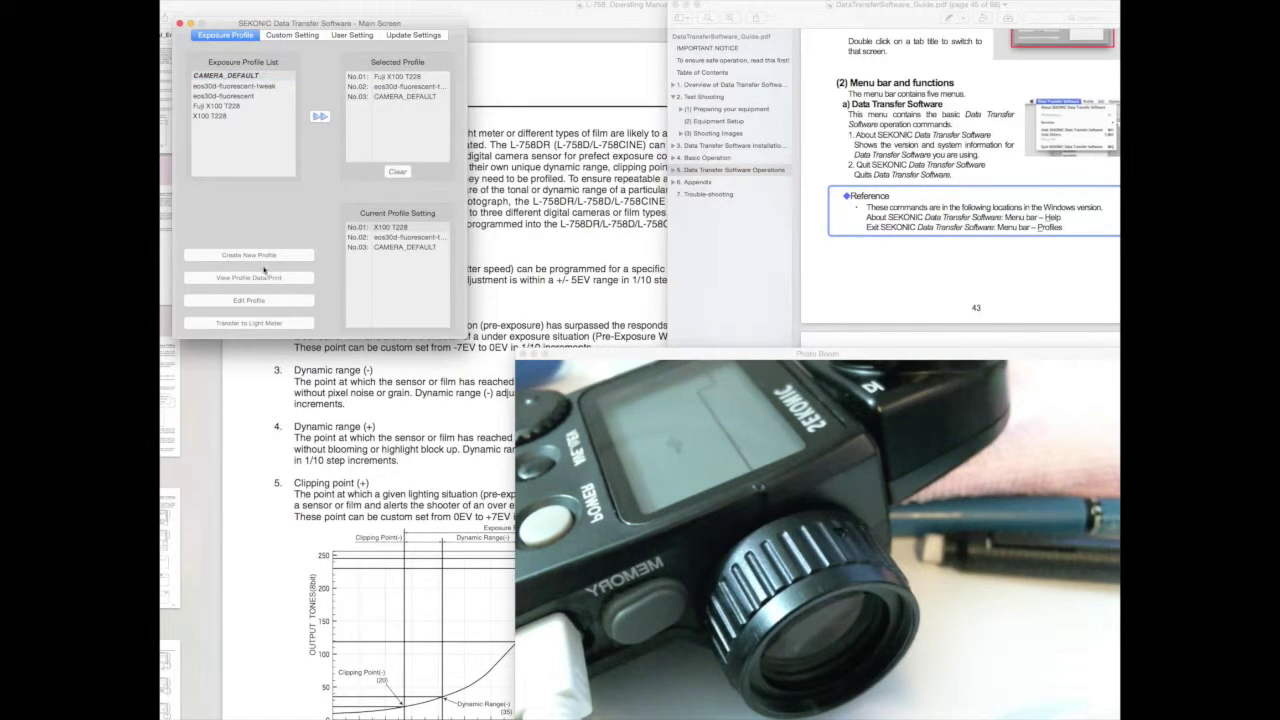
left_click(258, 323)
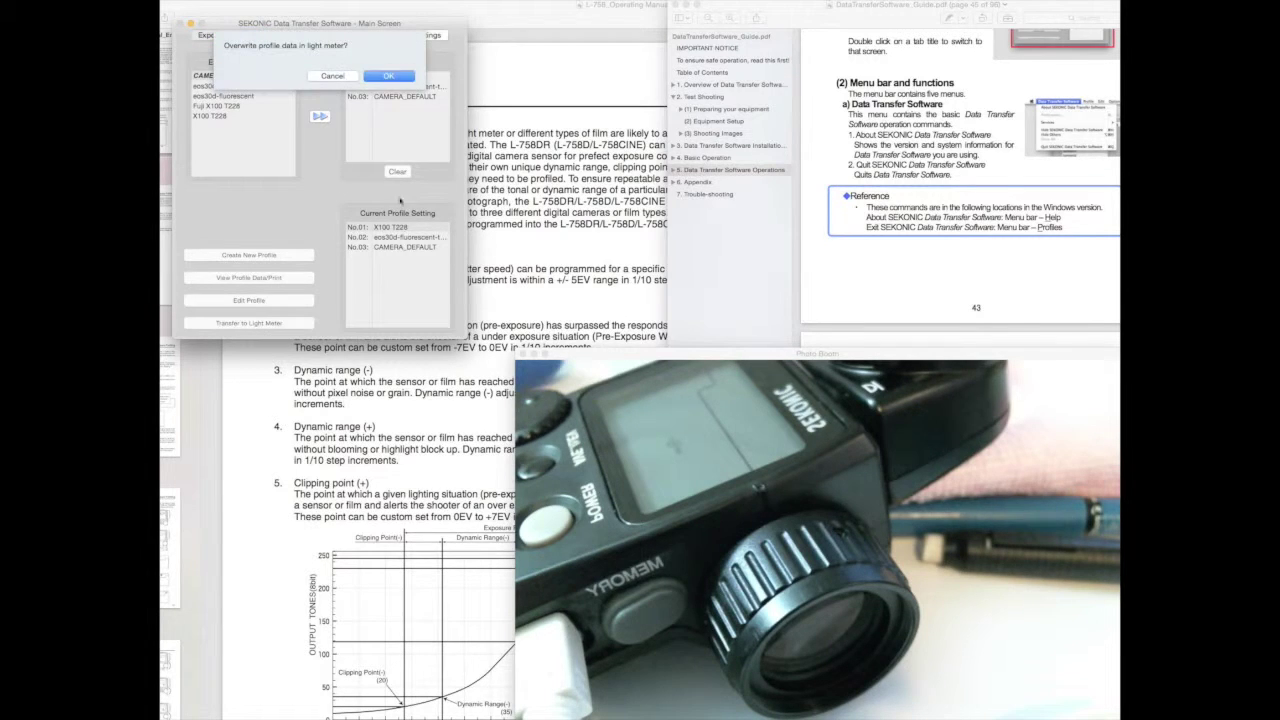
Confirm overwriting the meter's profiles, acknowledge transfer completion, and close the software.
left_click(387, 79)
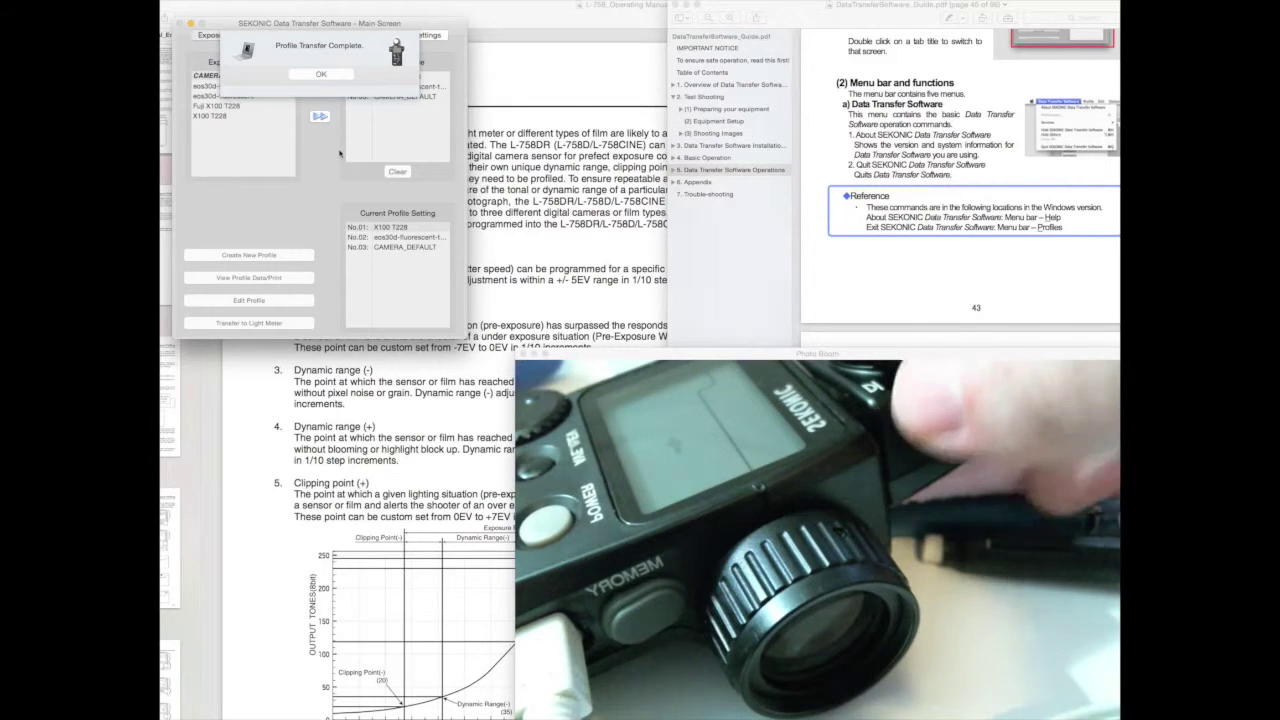
left_click(319, 76)
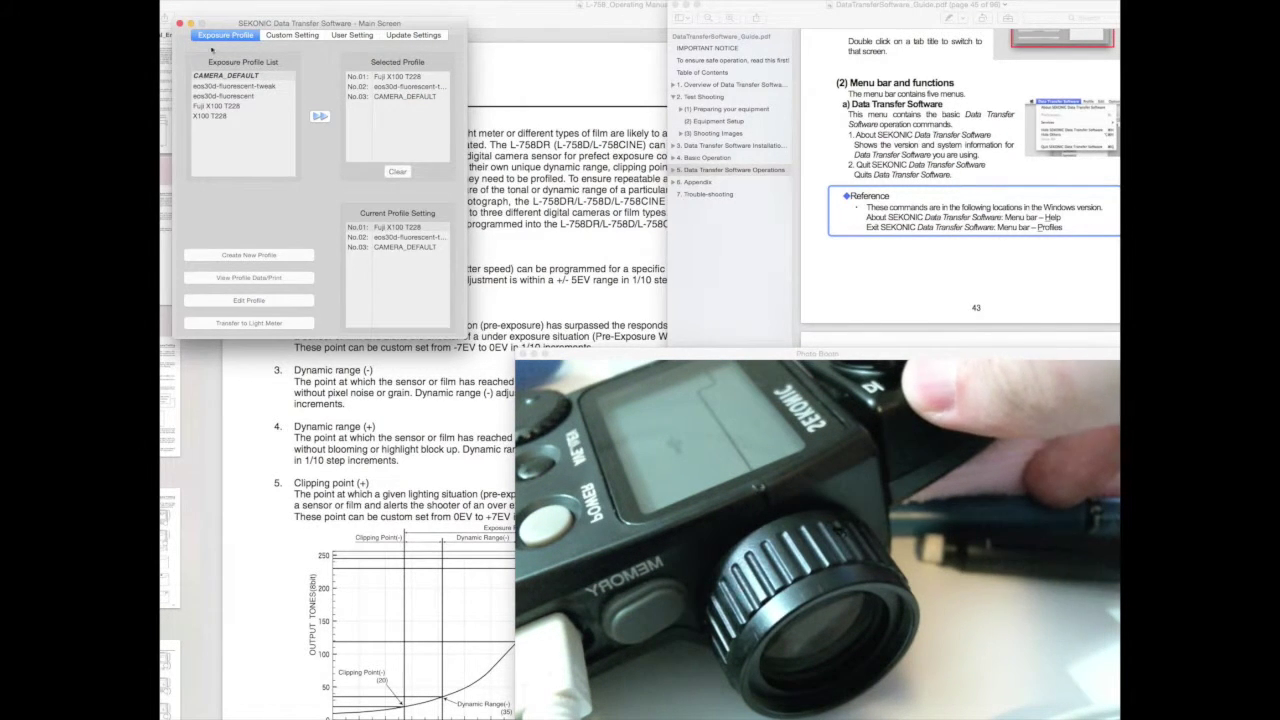
left_click(180, 23)
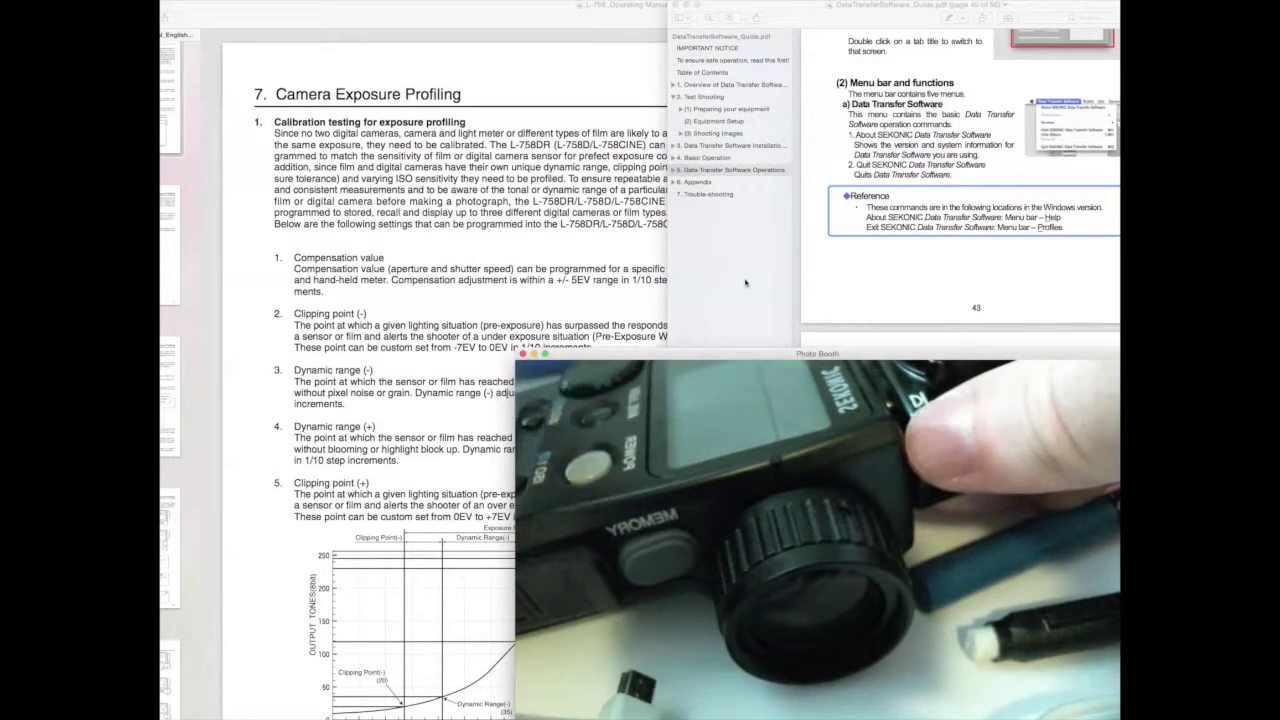
Switch between the Preview guide and Photo Booth's live view of the light meter, ending on the guide.
left_click(745, 283)
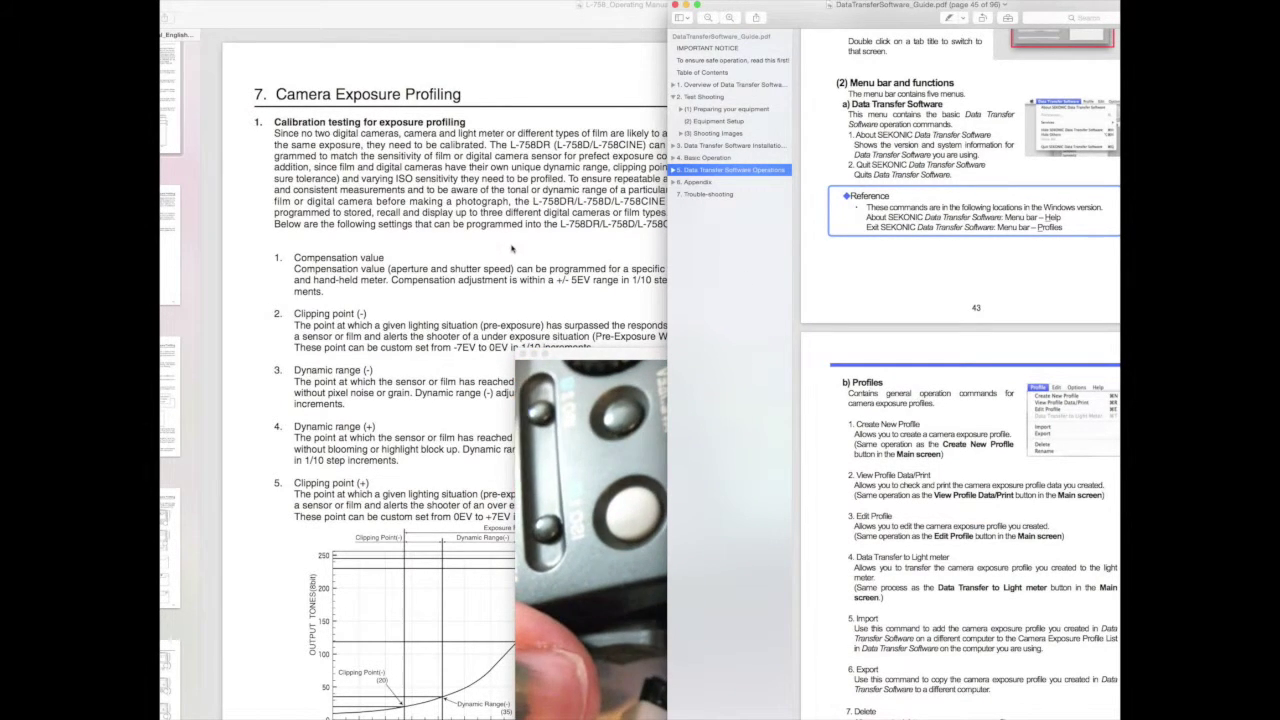
left_click(546, 460)
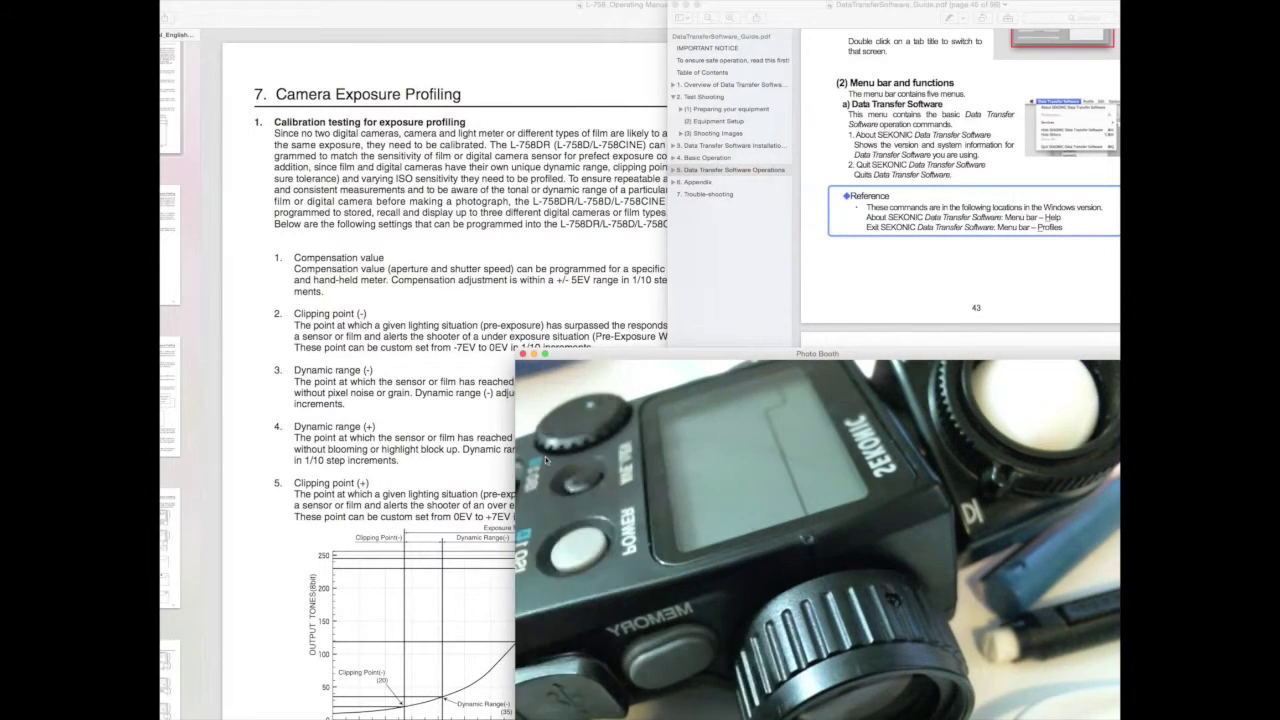
left_click(950, 250)
Scroll the guide to page 45's Edit Profile section, then bring Photo Booth's live feed forward.
scroll(927, 386, "down", 15)
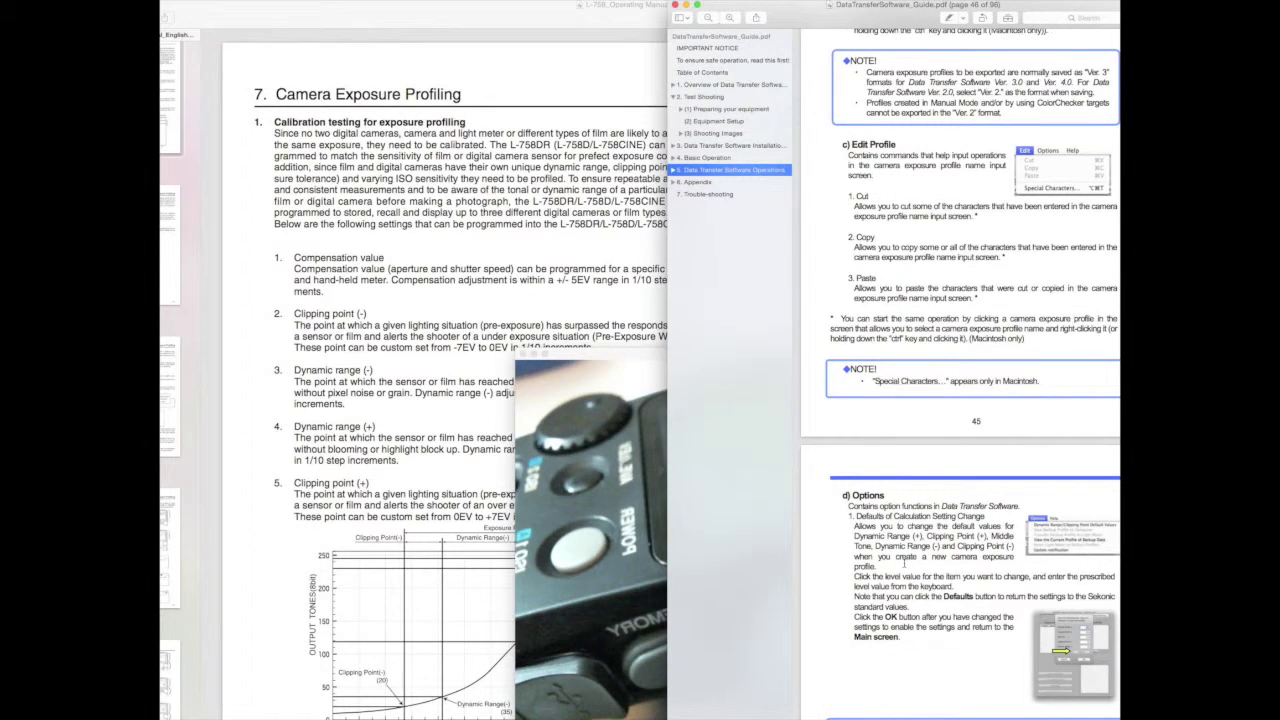
left_click(656, 489)
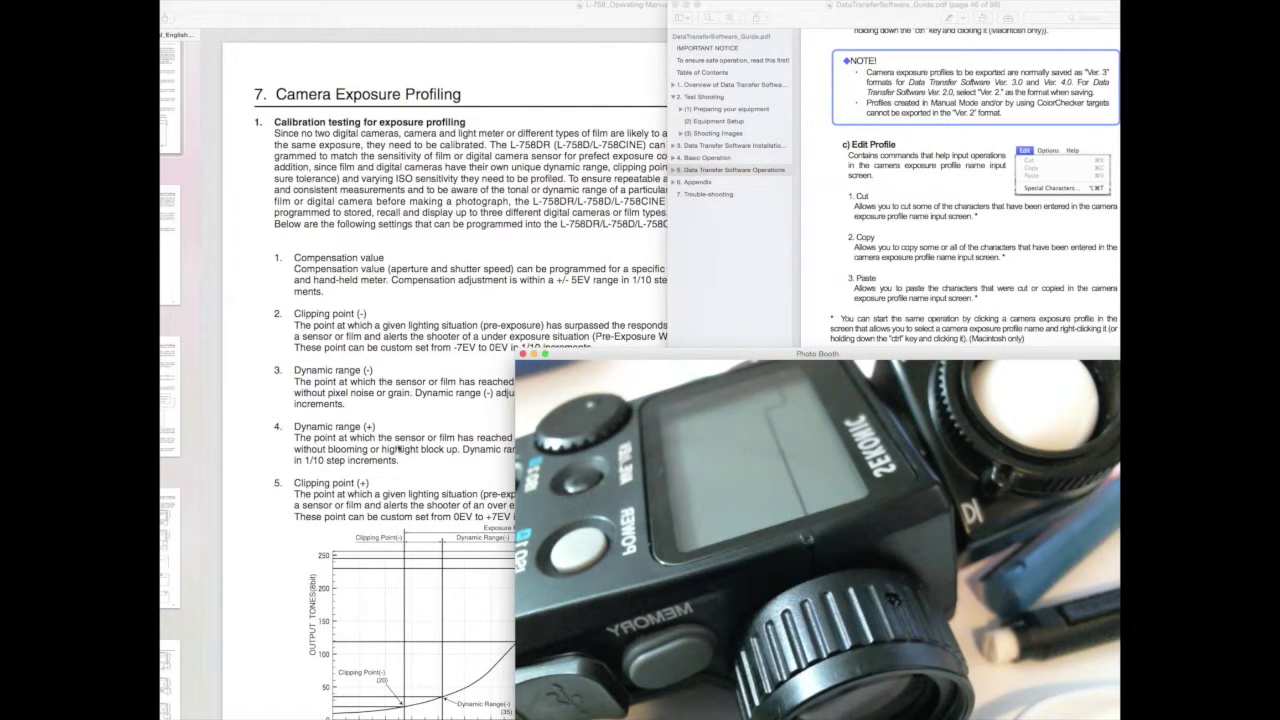